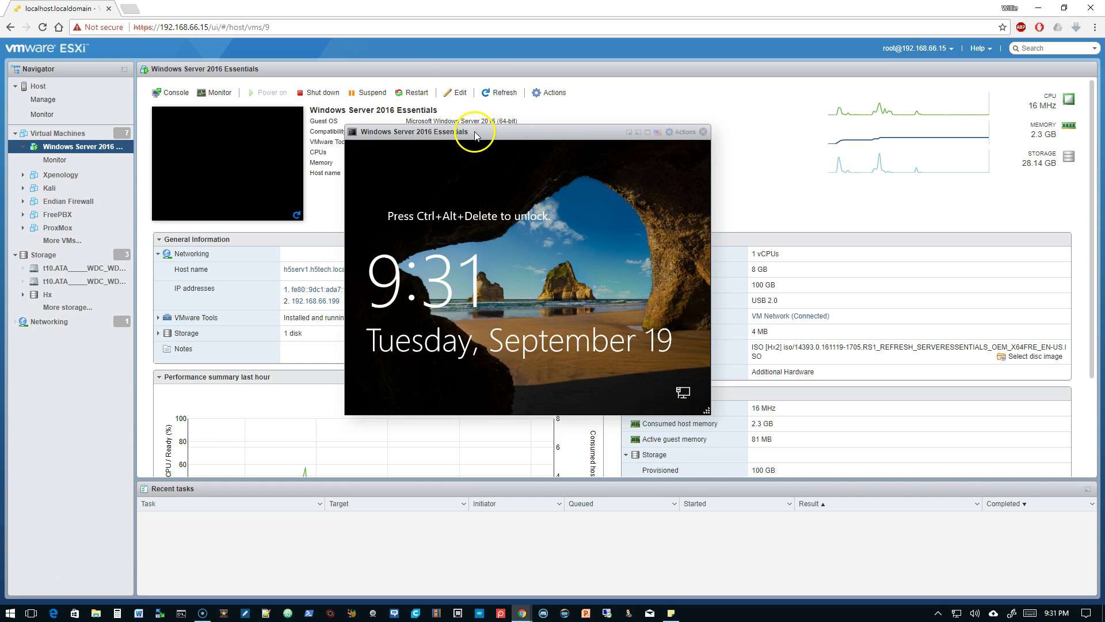
Enlarge the Windows Server 2016 Essentials console window and reposition it over the host page.
drag(475, 136, 467, 147)
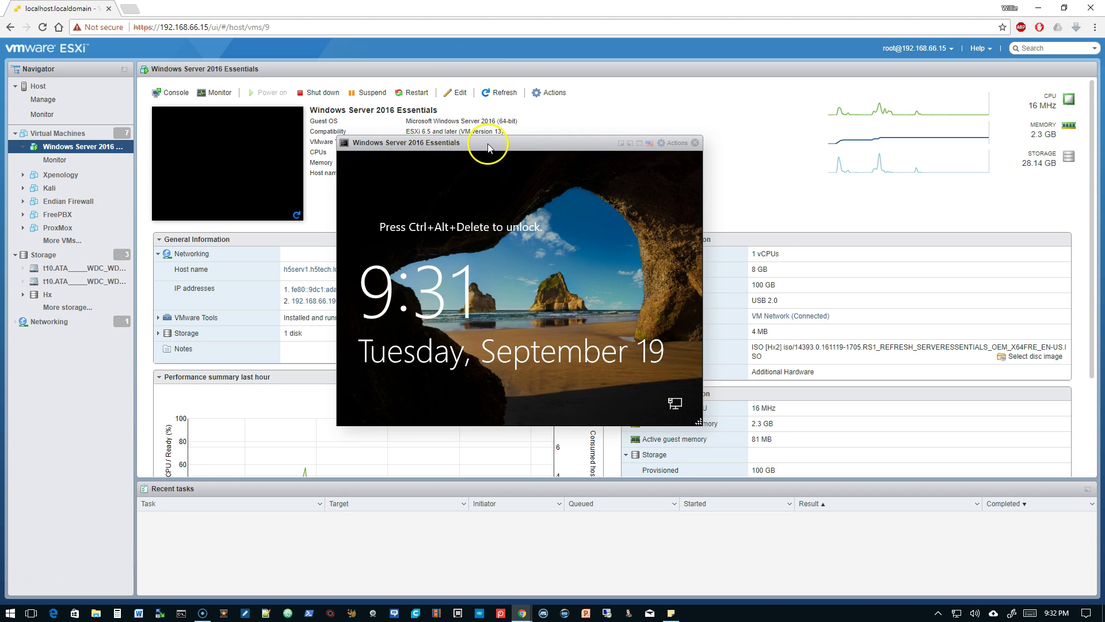
drag(488, 147, 484, 139)
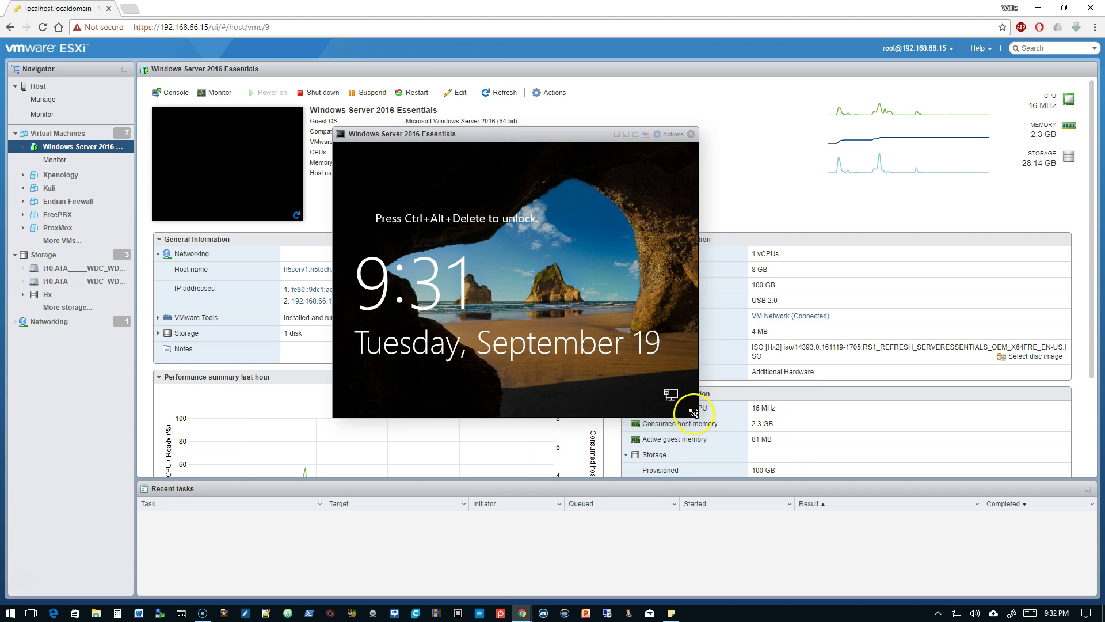
drag(695, 412, 814, 499)
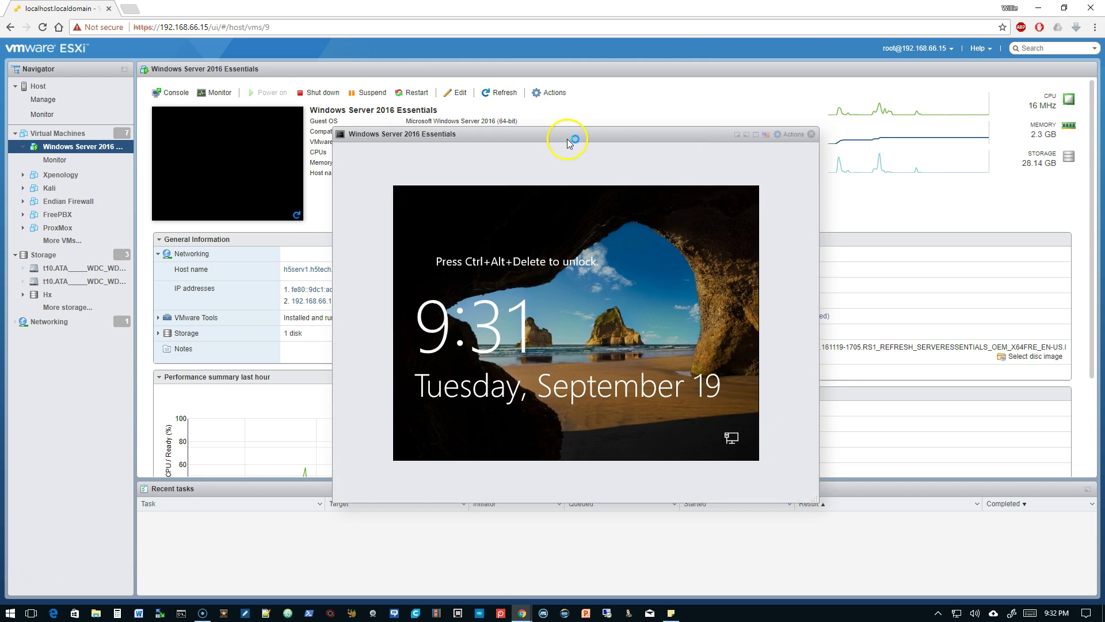
drag(560, 136, 501, 122)
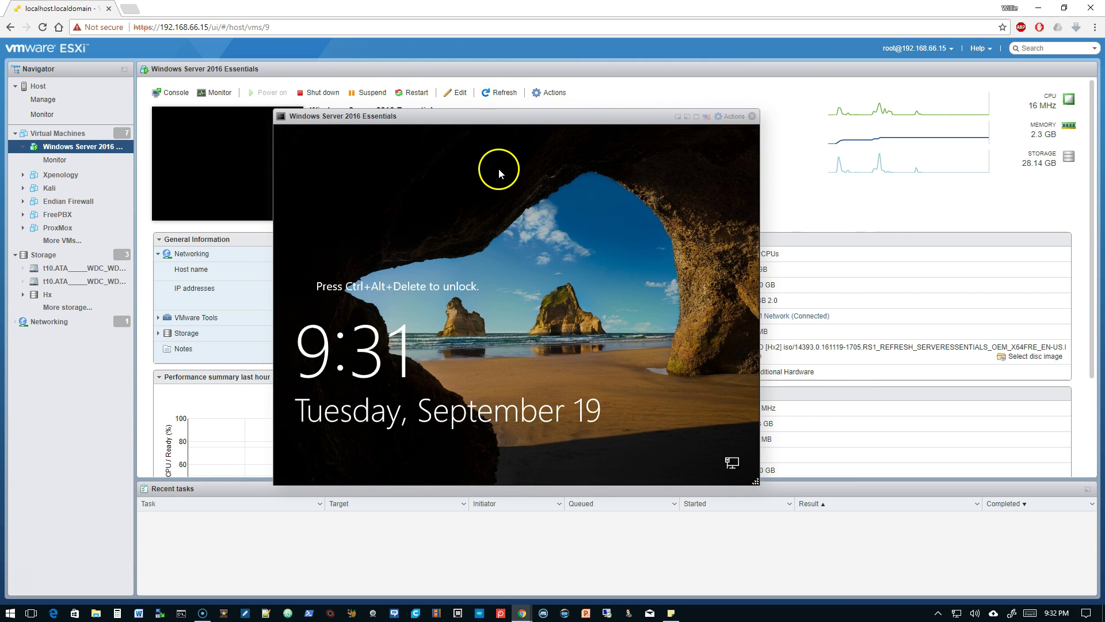
Send Ctrl-Alt-Delete to the virtual machine and sign in to the Administrator account with its password.
click(732, 117)
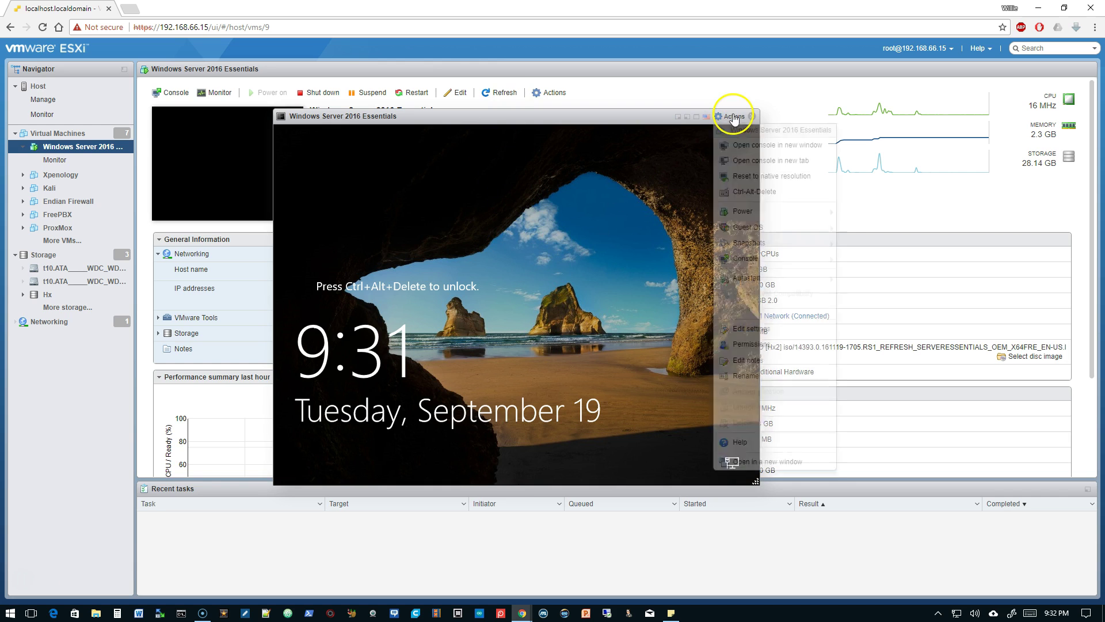
click(754, 191)
click(494, 358)
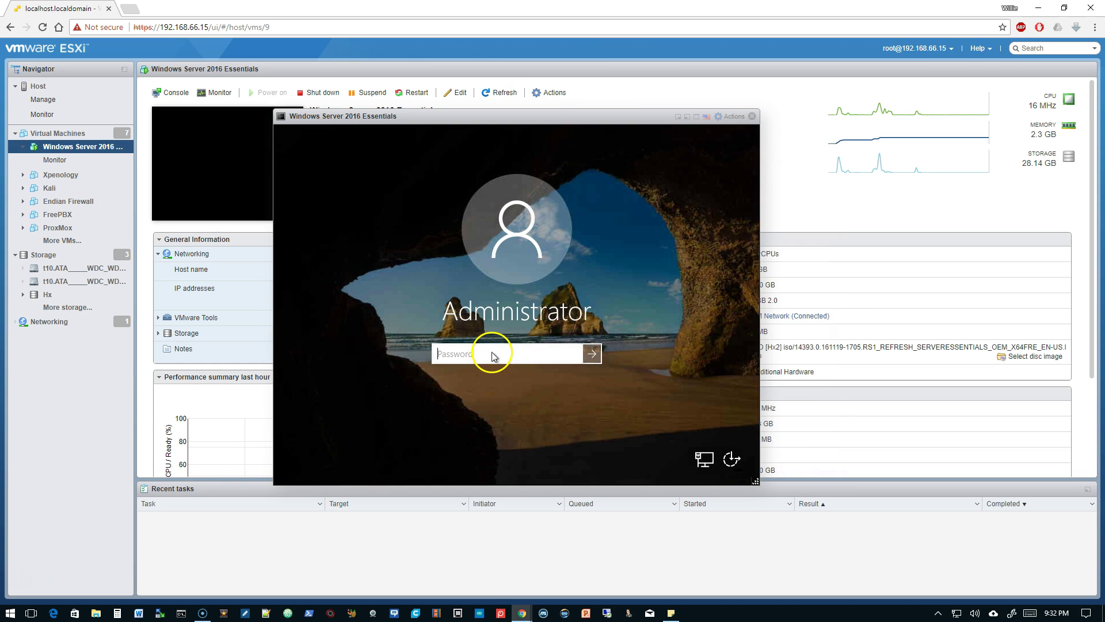
text(•••••••)
key(Return)
Complete and dismiss the Shutdown Event Tracker dialog on the server's desktop.
click(466, 344)
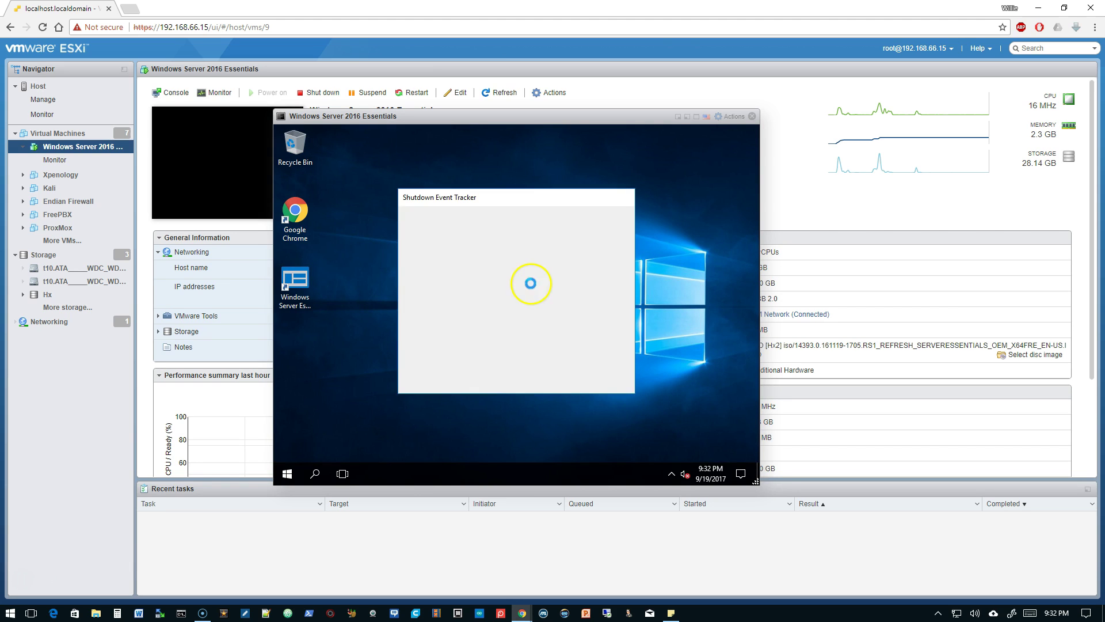
click(569, 377)
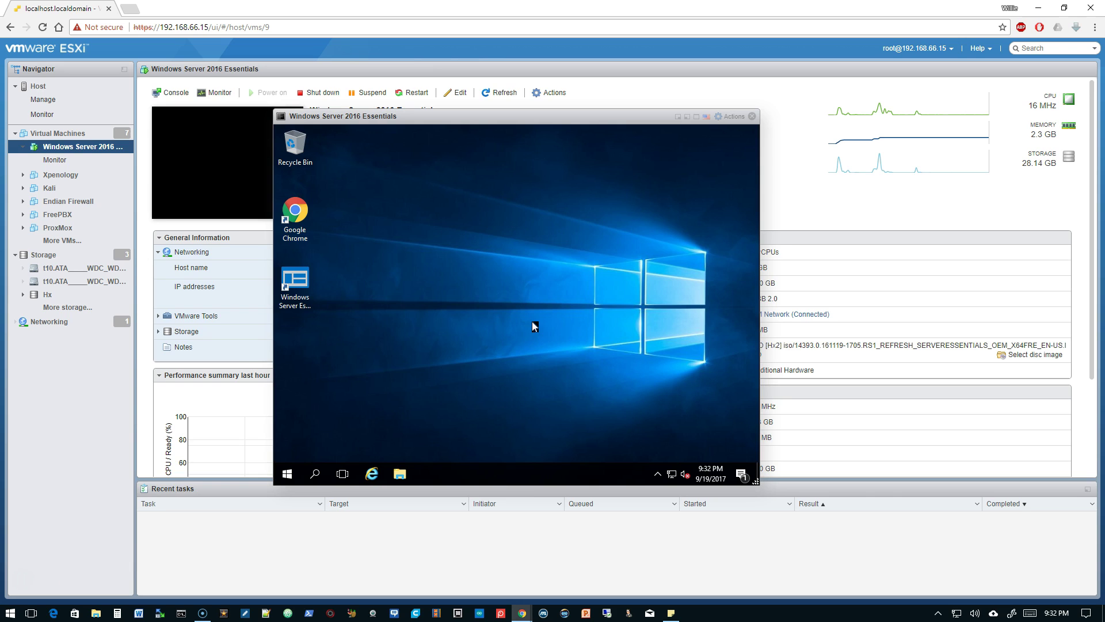
click(518, 316)
Open the Ethernet0 properties from Network and Sharing Center and disable Internet Protocol Version 6 (TCP/IPv6).
right_click(671, 473)
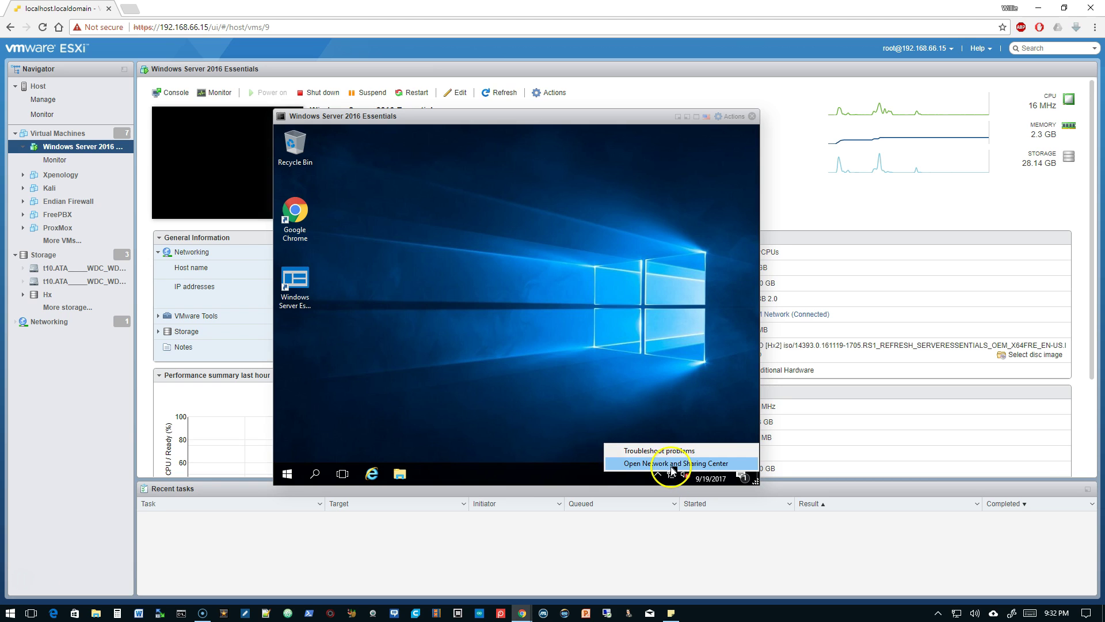
click(673, 463)
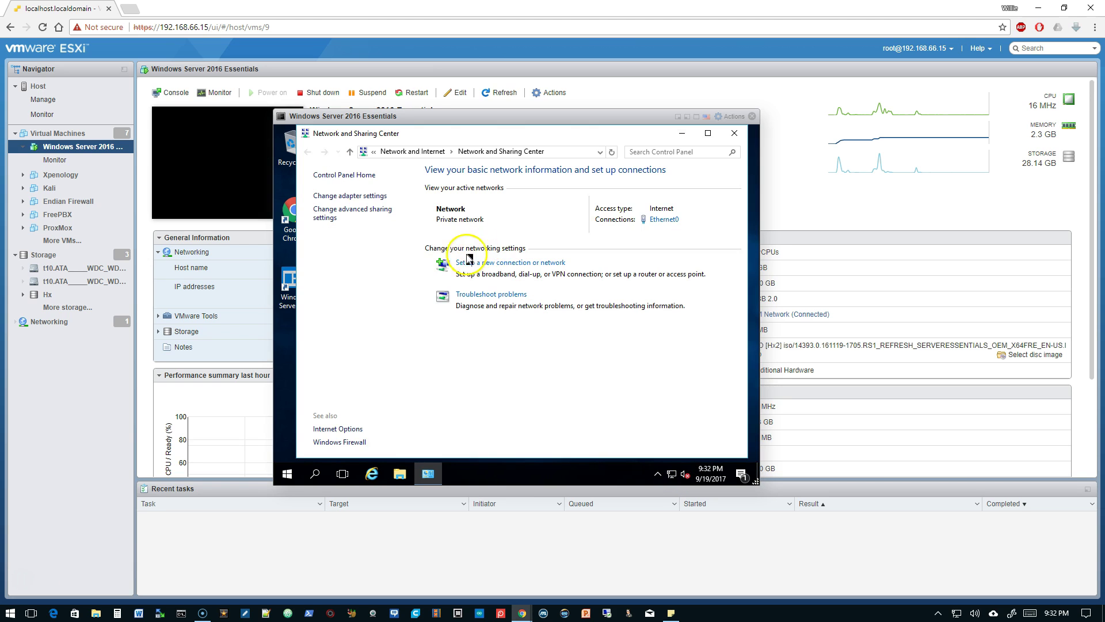
click(662, 225)
click(453, 392)
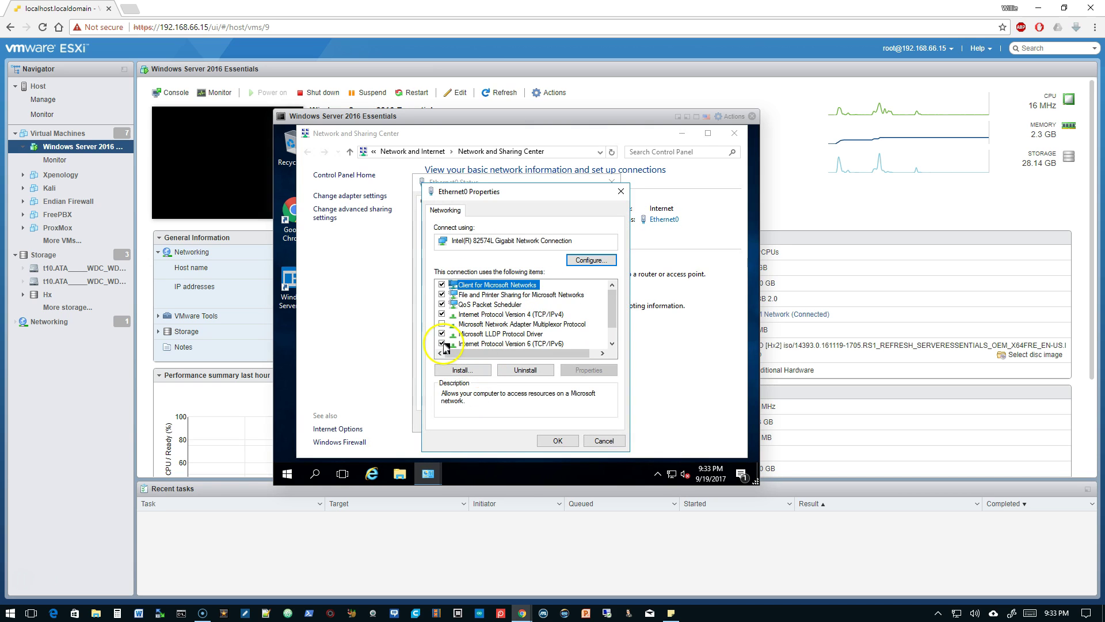
click(442, 344)
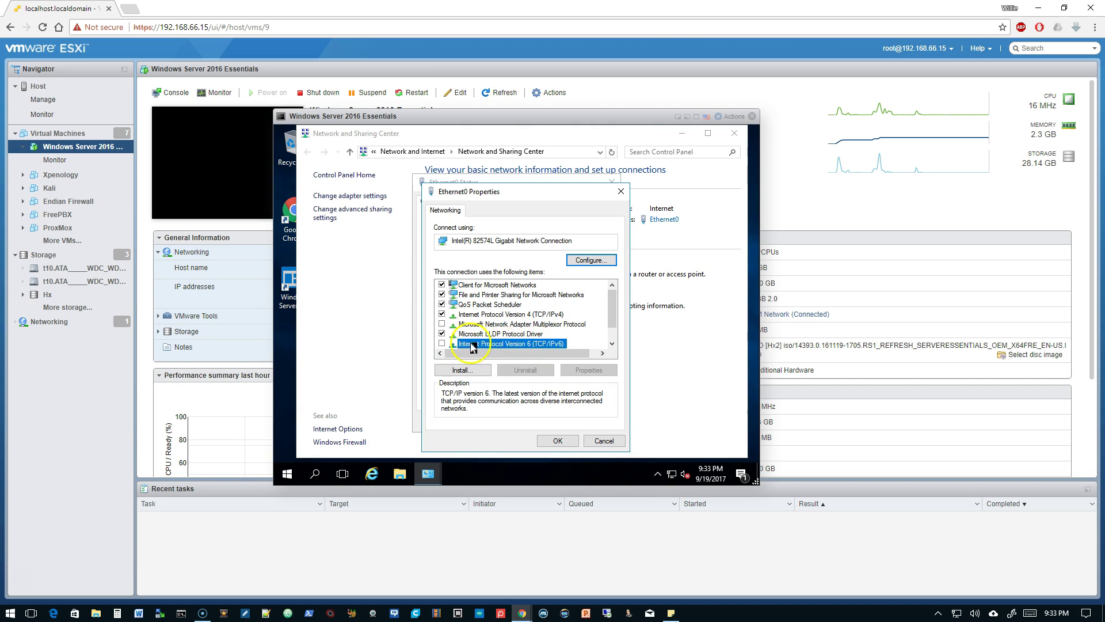
Open the Internet Protocol Version 4 properties, dismiss the updates notification and switch to a manually specified IP address.
double_click(499, 314)
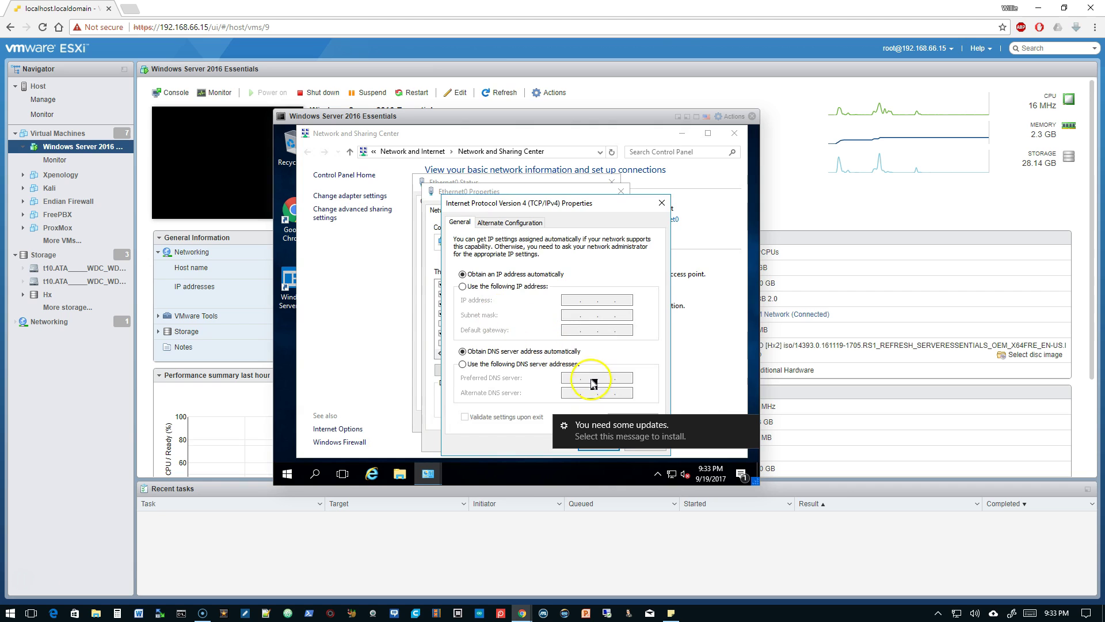
click(749, 425)
click(463, 286)
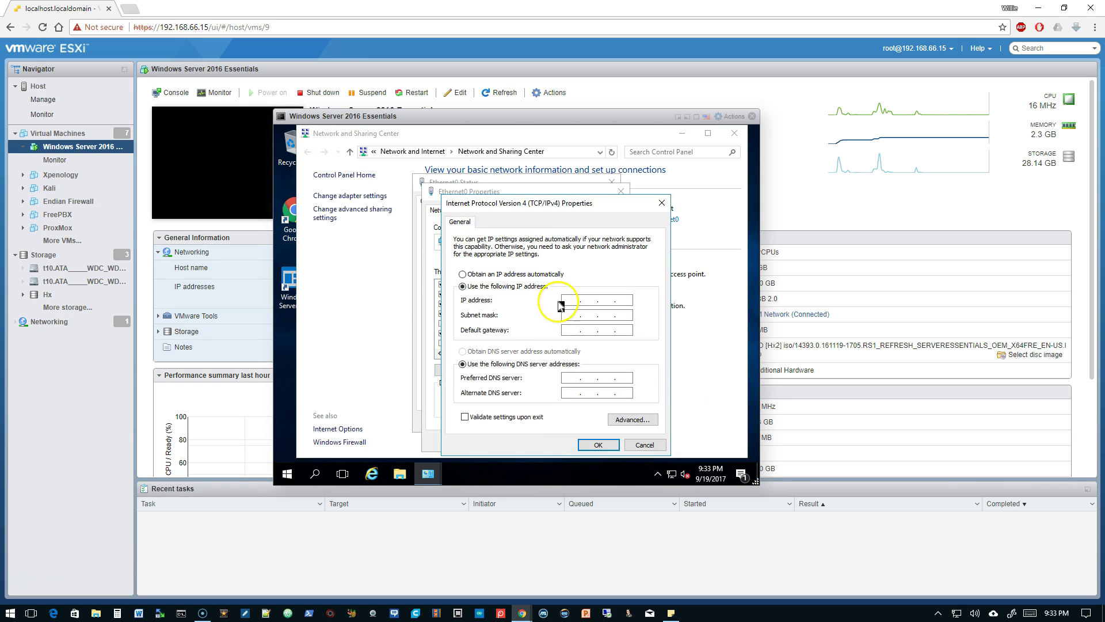
Ping 192.168.66.7 from a Command Prompt to check whether the address is free, stop the ping and exit the prompt.
click(288, 473)
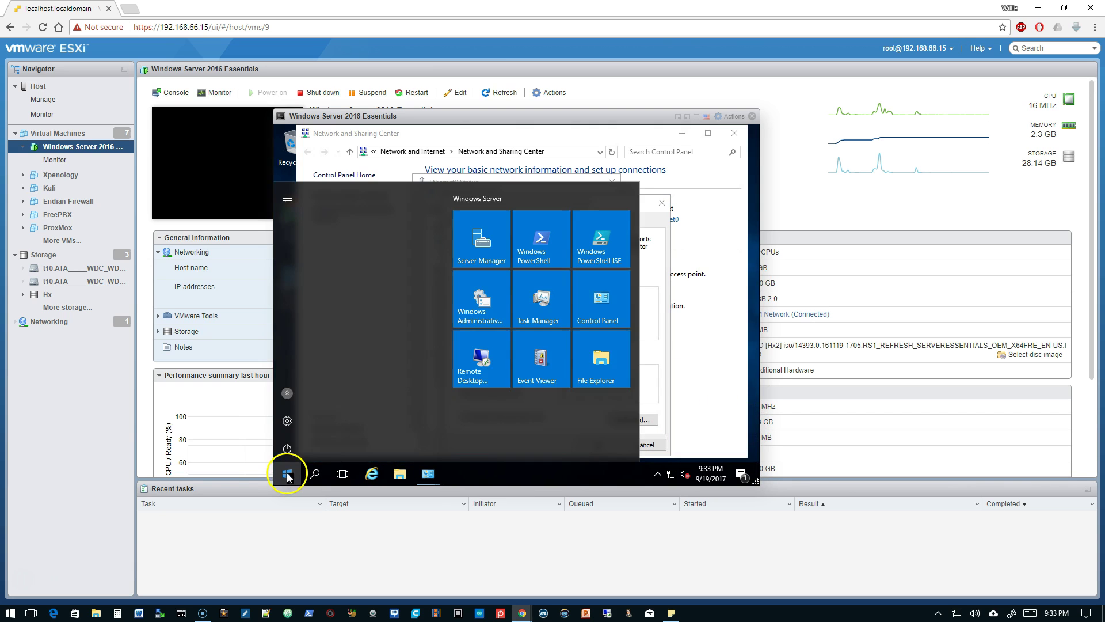
click(295, 470)
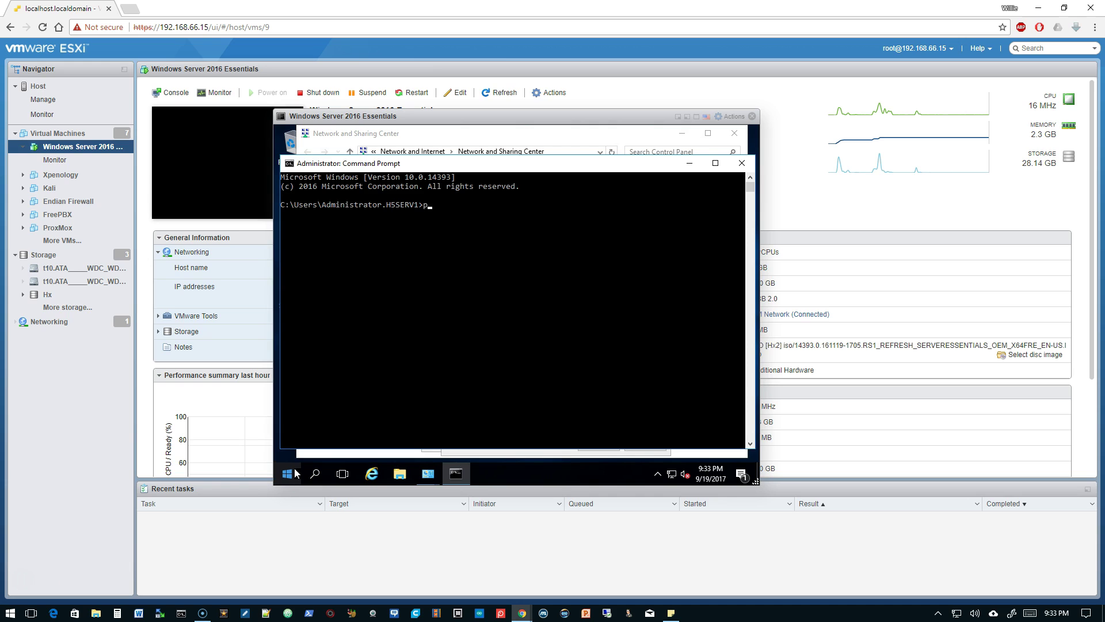
text(ing 192.168.66.6)
key(BackSpace)
text(7)
key(Return)
key(ctrl+c)
text(e)
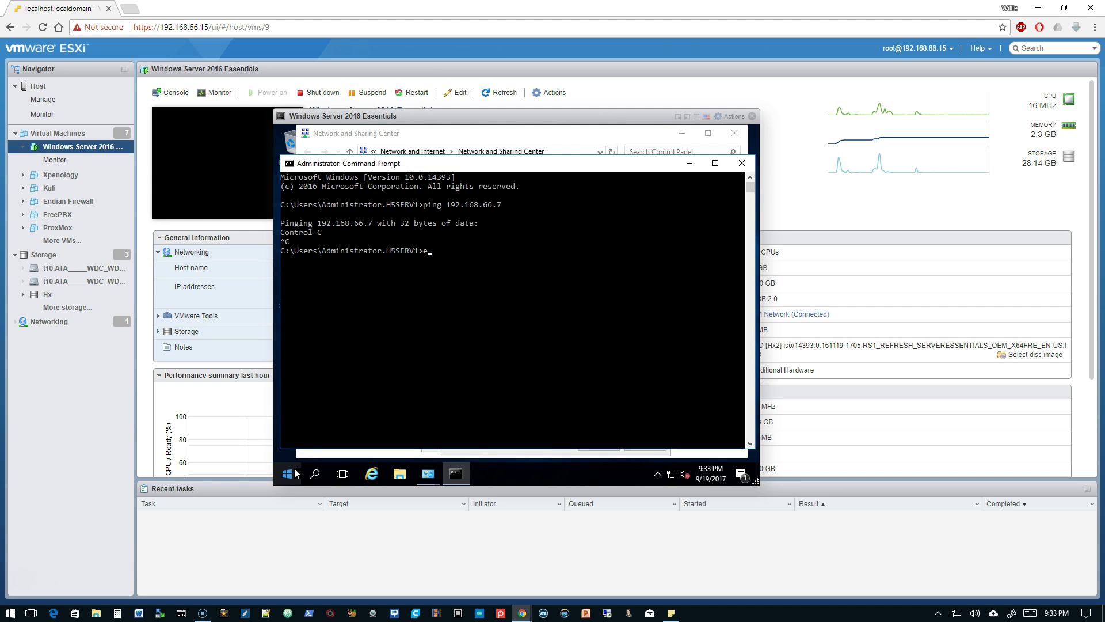
text(xit)
key(Return)
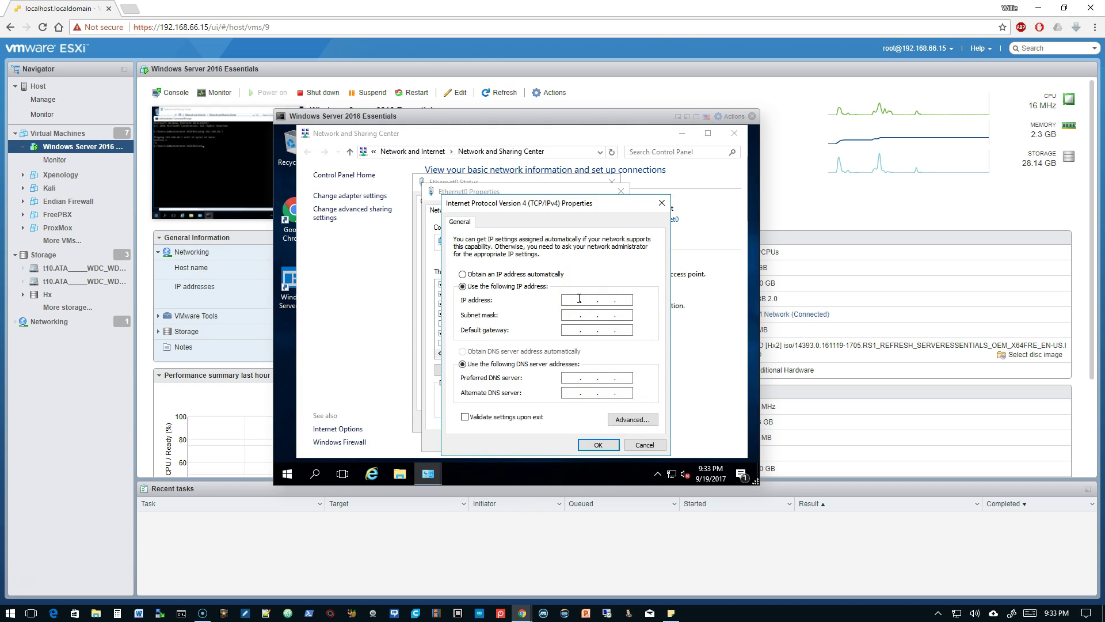
Set the IP address to 192.168.66.7, mask 255.255.255.0, gateway and preferred DNS 192.168.66.1, apply the settings and close the network windows.
click(579, 298)
text(192 . 168 . 66 . 7)
key(Tab)
key(Tab)
text(192 . 168)
key(Tab)
key(Tab)
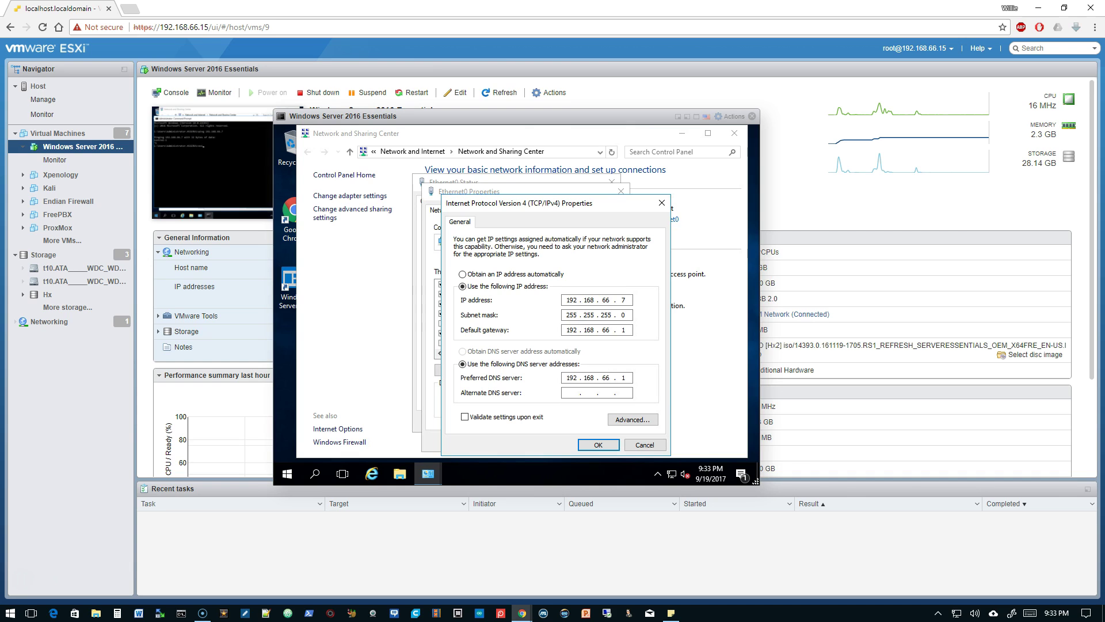
click(599, 446)
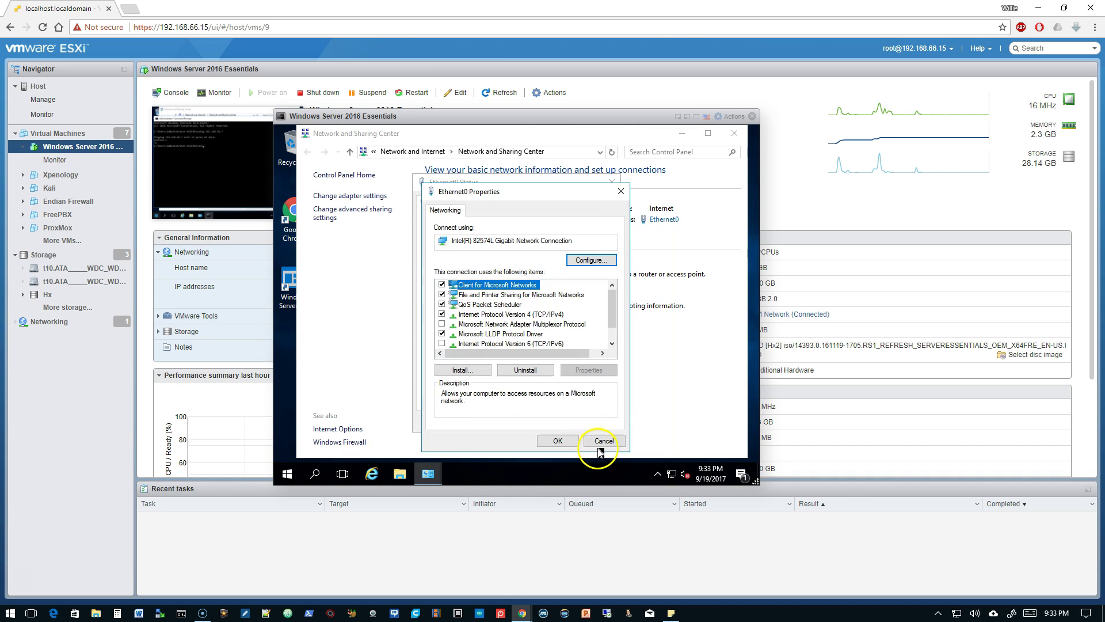
click(558, 445)
click(594, 420)
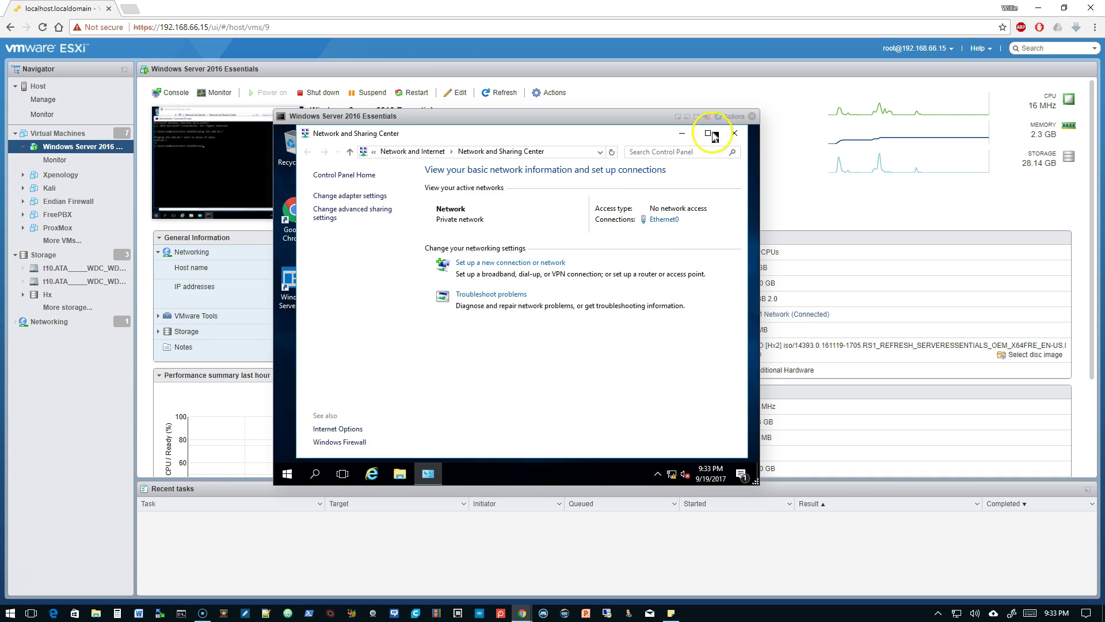
click(738, 136)
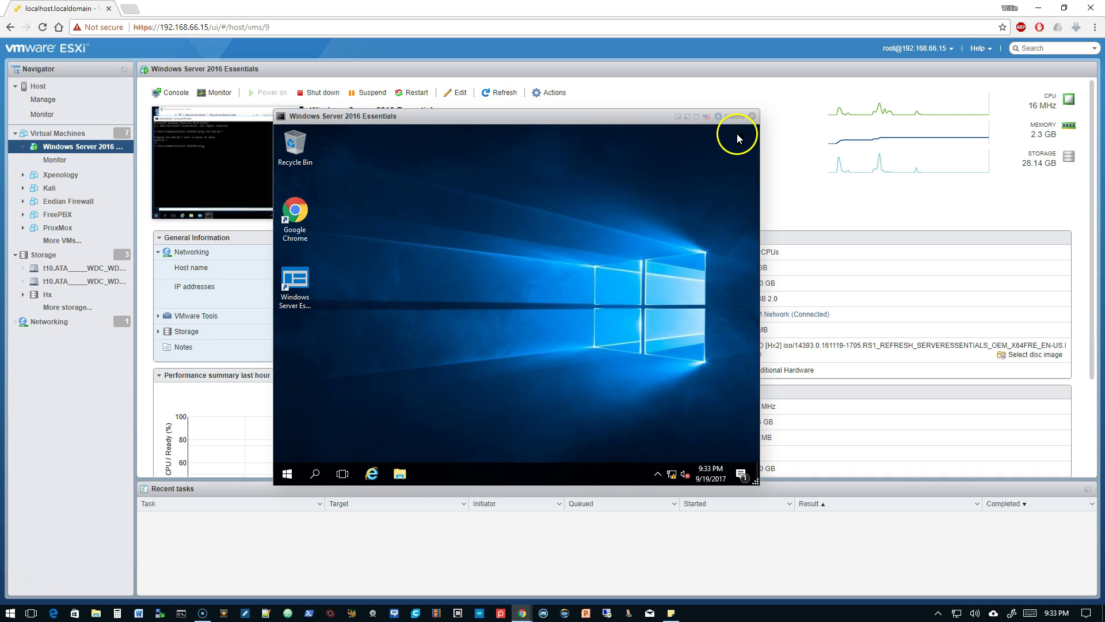
Open Server Manager on the virtual machine.
click(288, 473)
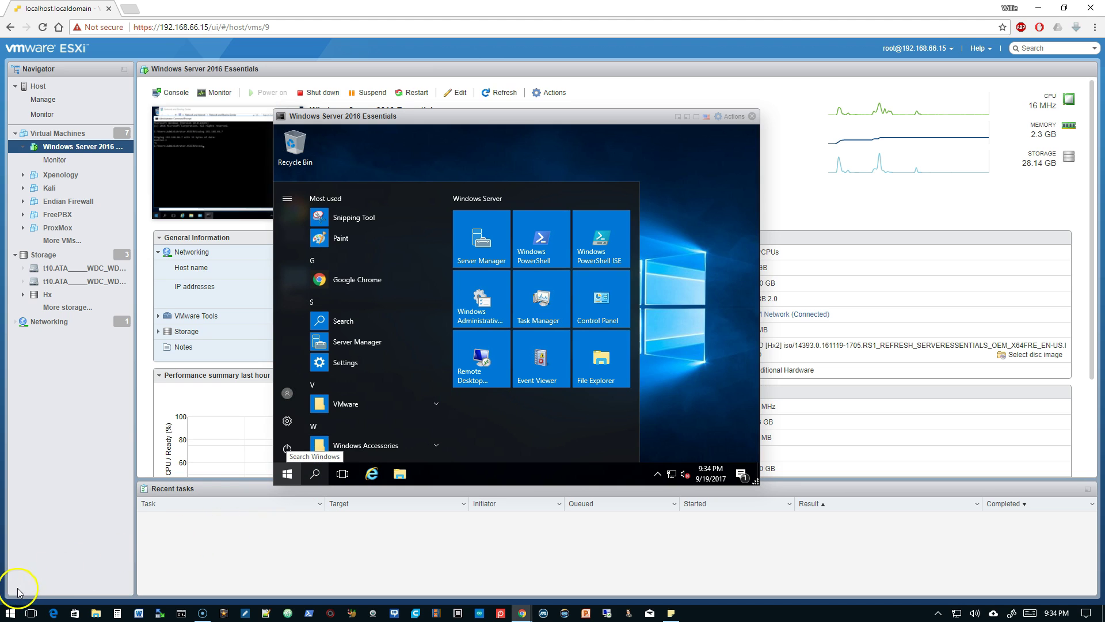
click(287, 474)
click(288, 474)
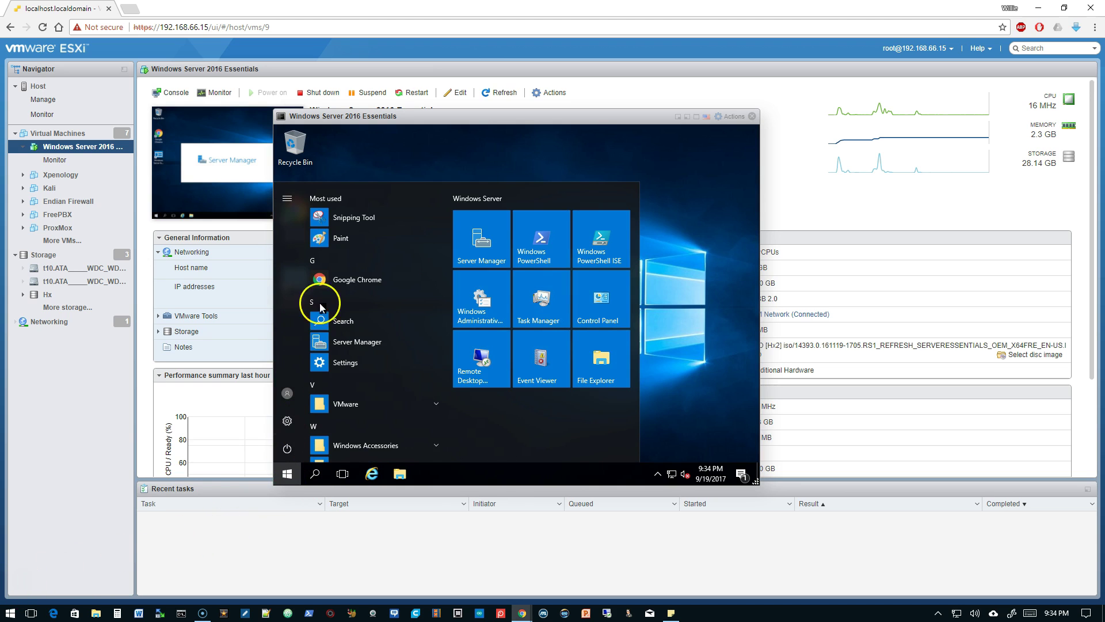
click(497, 238)
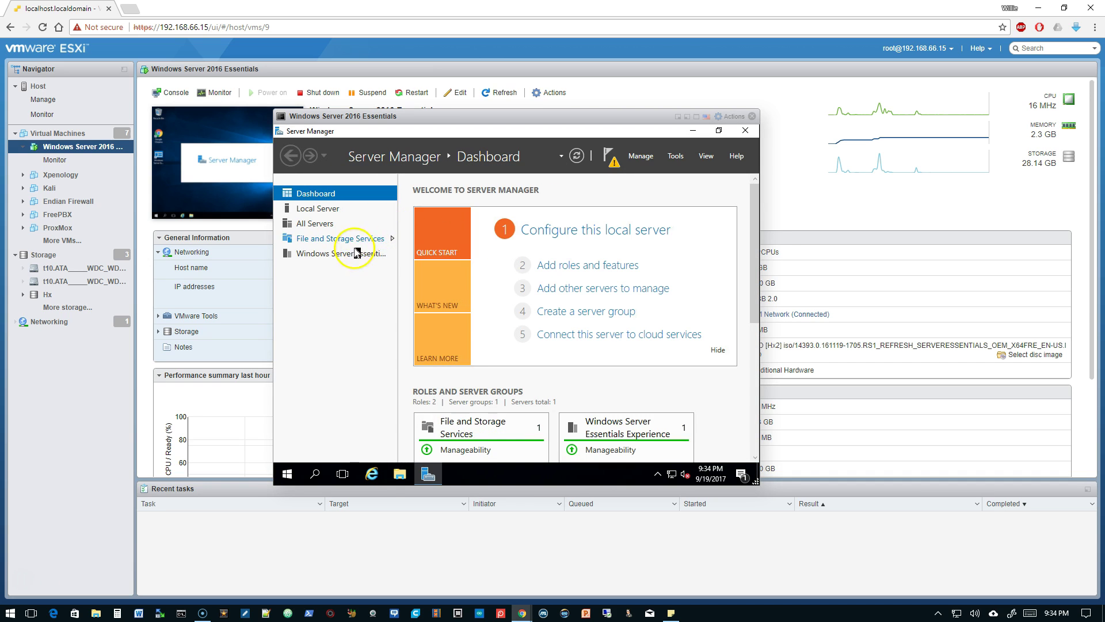
Open the Windows Server Essentials Experience notification details and launch the post-deployment configuration wizard.
click(334, 255)
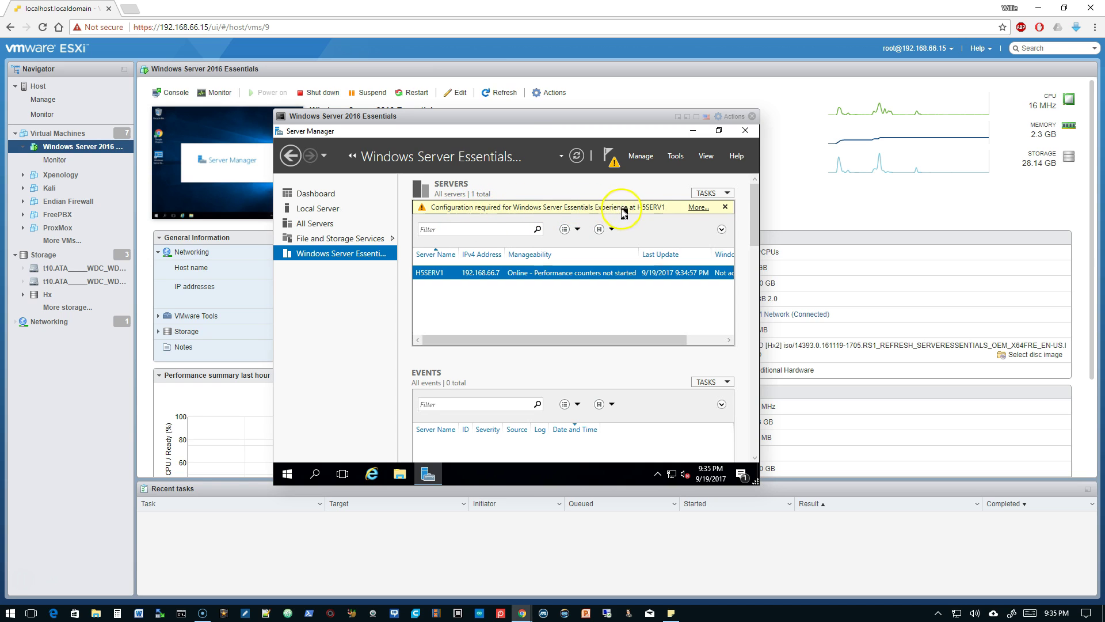
click(698, 207)
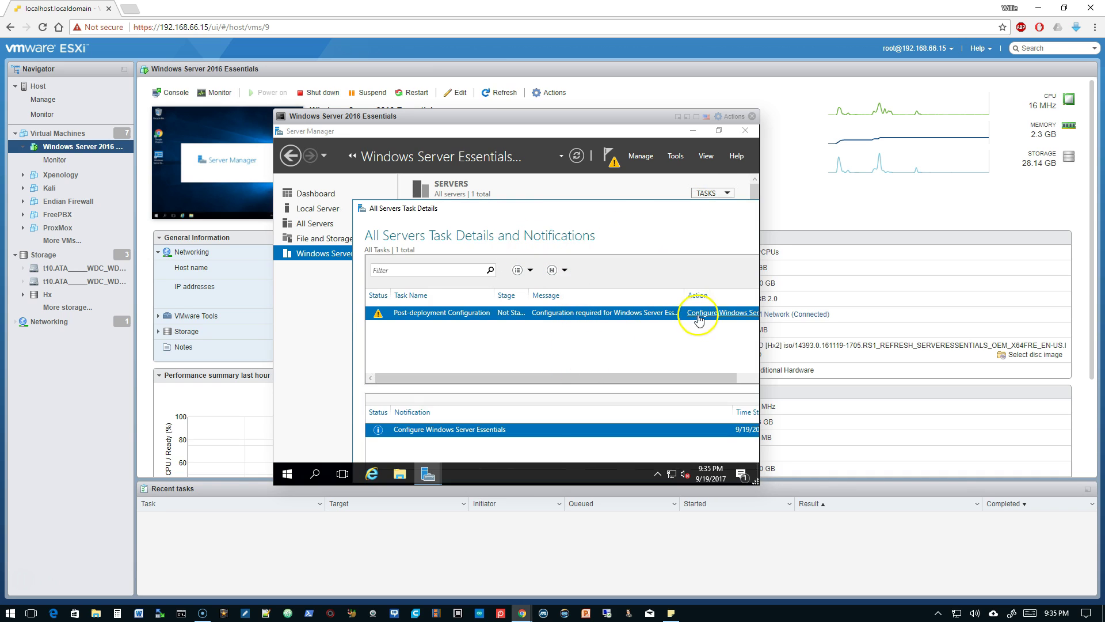
click(705, 313)
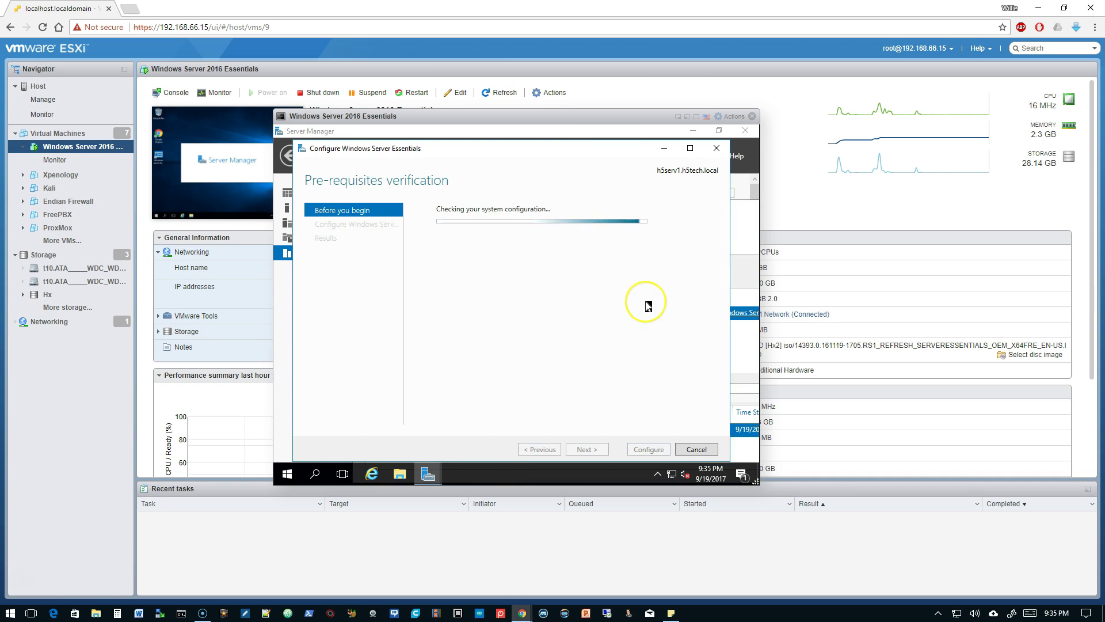
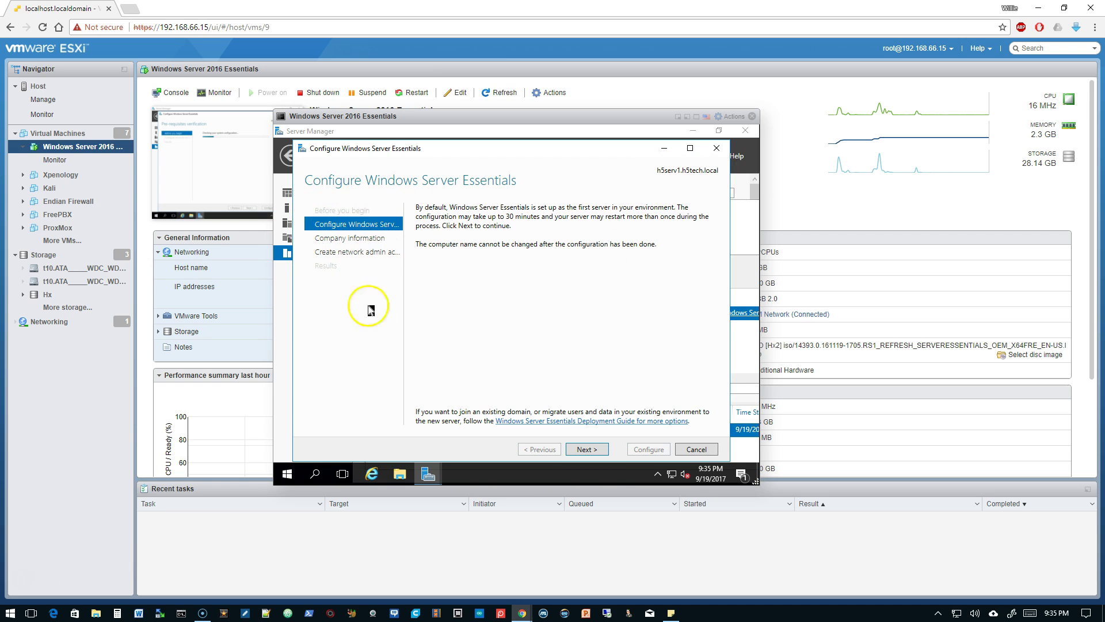
Proceed to the company information page and set the company name to H5 Technology, LLC.
click(586, 449)
click(455, 219)
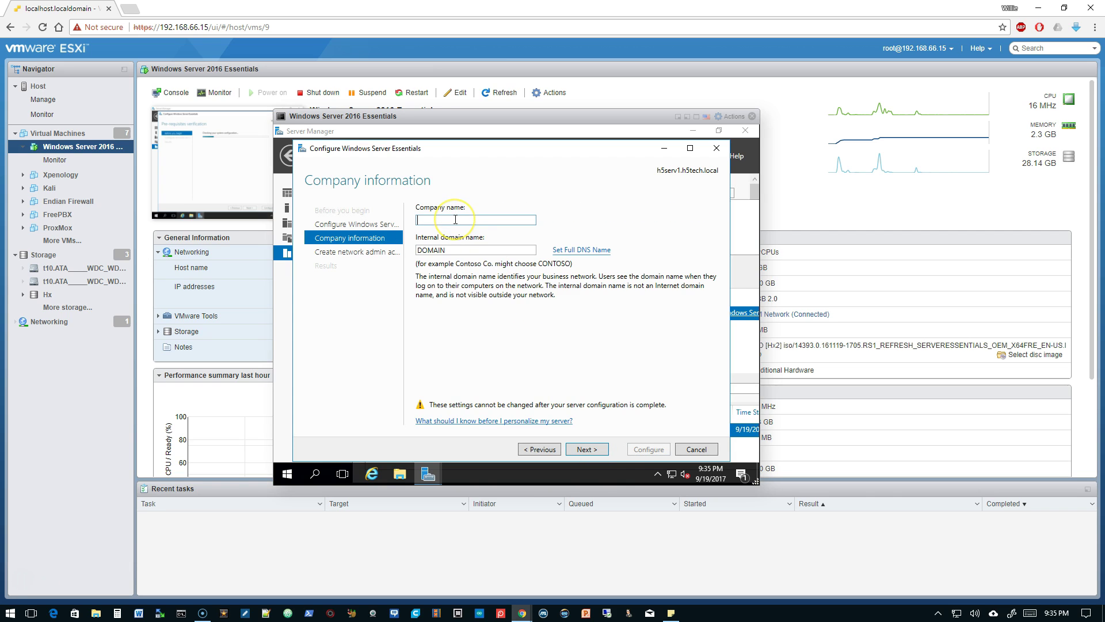
text(H5 Technology, LLC)
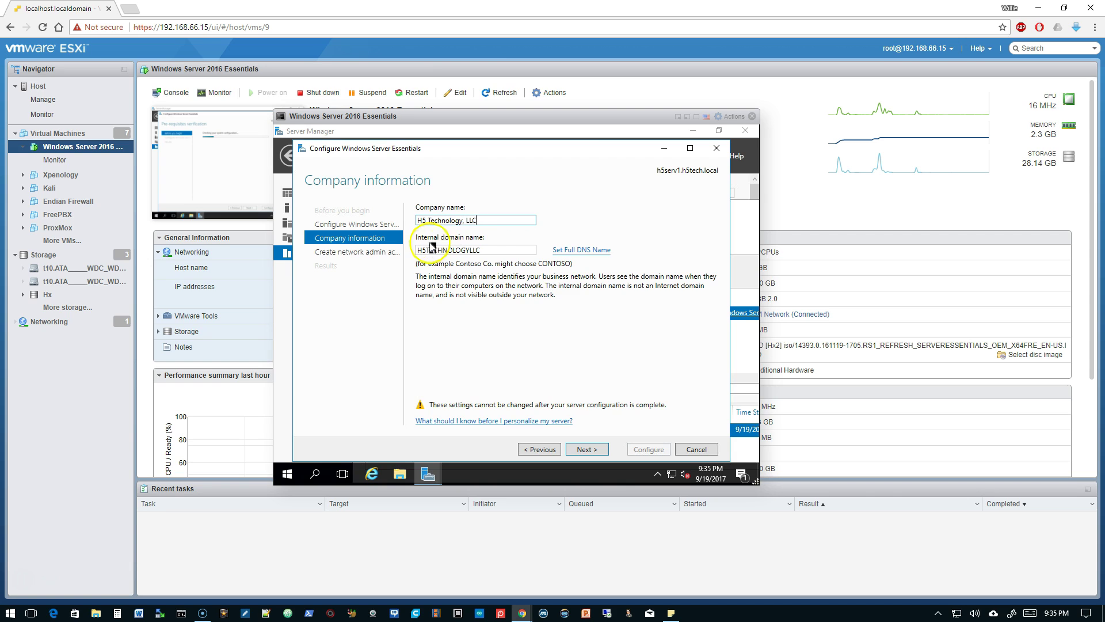
Enable the full DNS name option, set the internal domain name to h5techllc and accept h5techllc.local as the full DNS name.
click(580, 249)
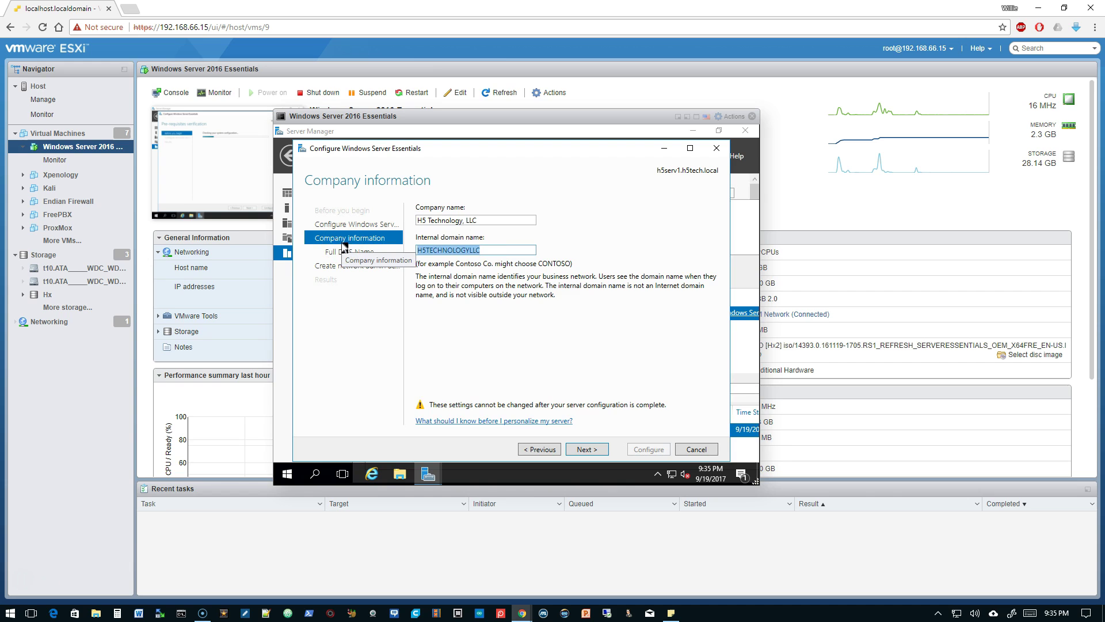
text(H)
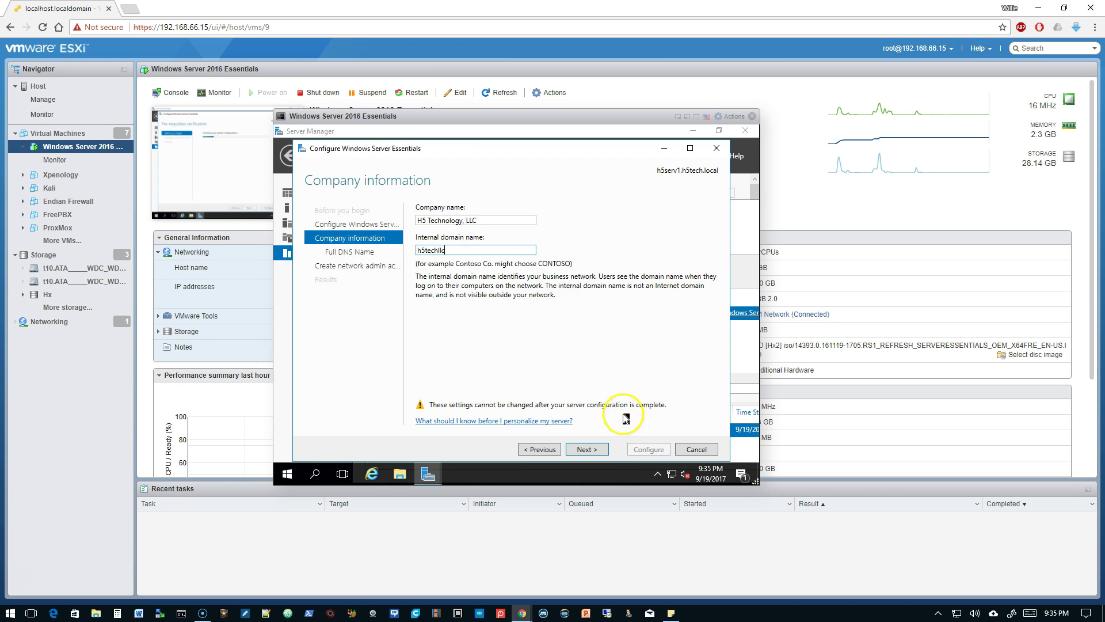
click(595, 449)
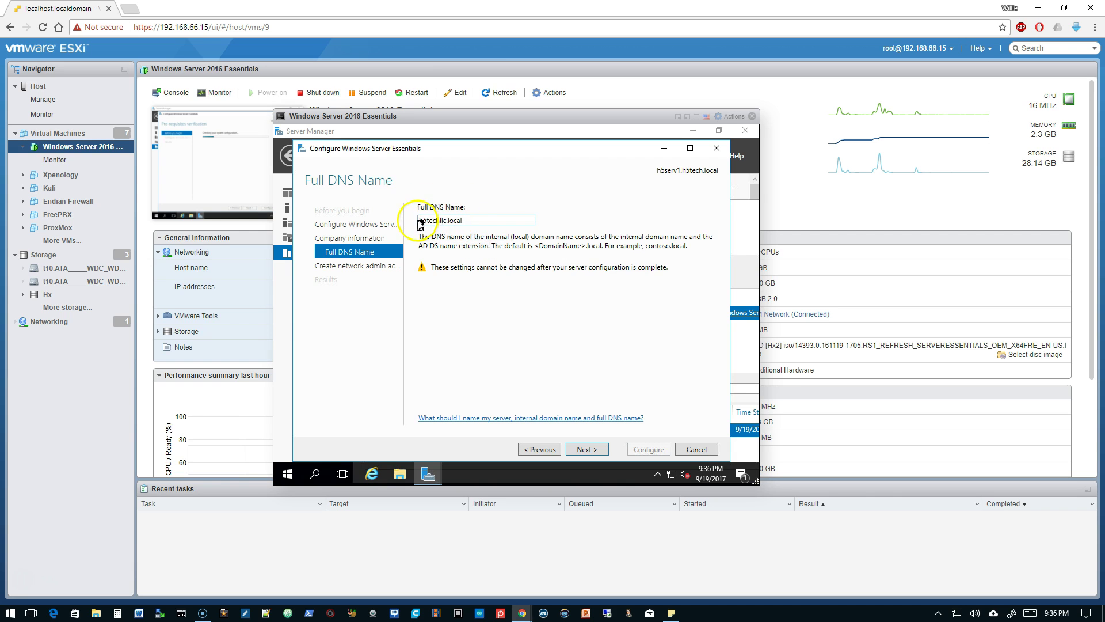
click(593, 449)
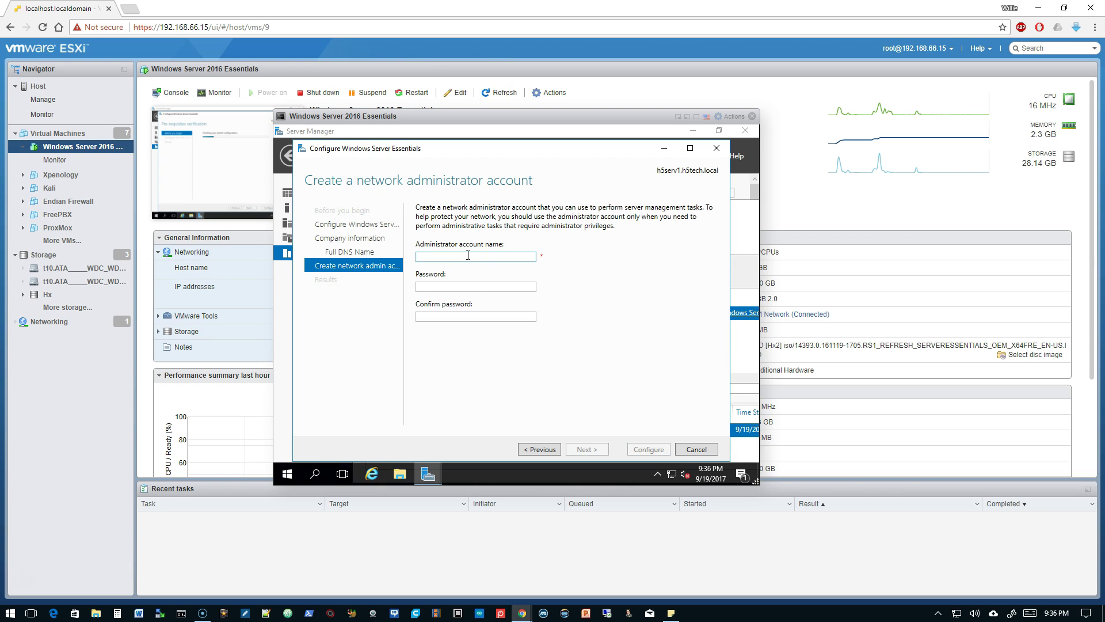
Enter the network administrator account name, enter and confirm its password, and start the Windows Server Essentials configuration.
text(e)
key(Tab)
text(********)
key(Tab)
text(*******)
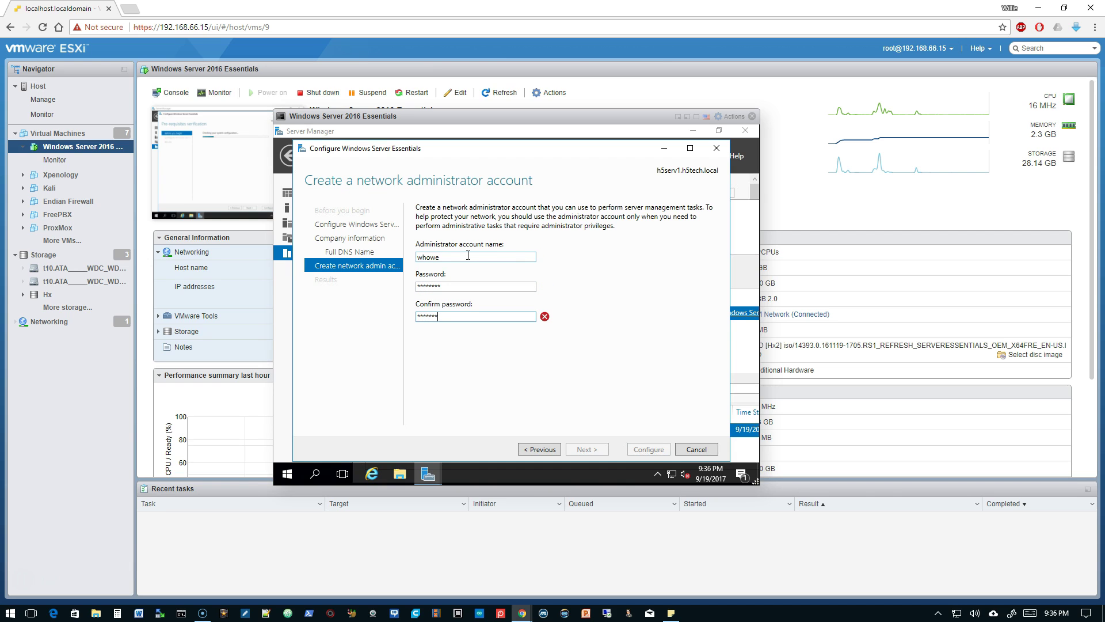
text(*)
click(646, 450)
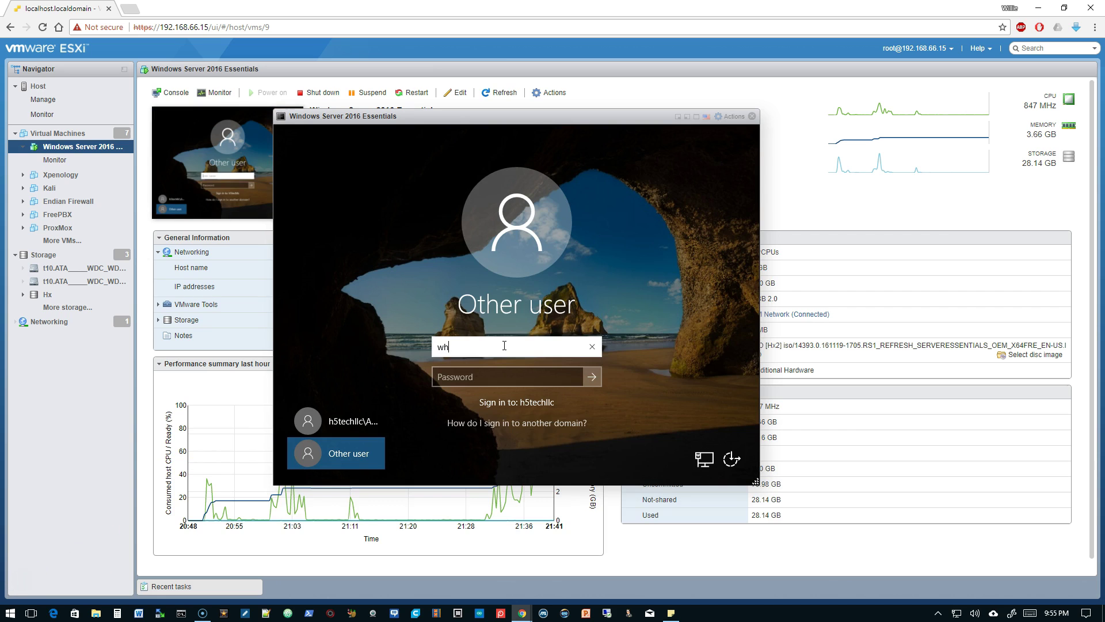
Sign in to the h5techllc domain with the new network administrator account's user name and password.
key(Tab)
text(P)
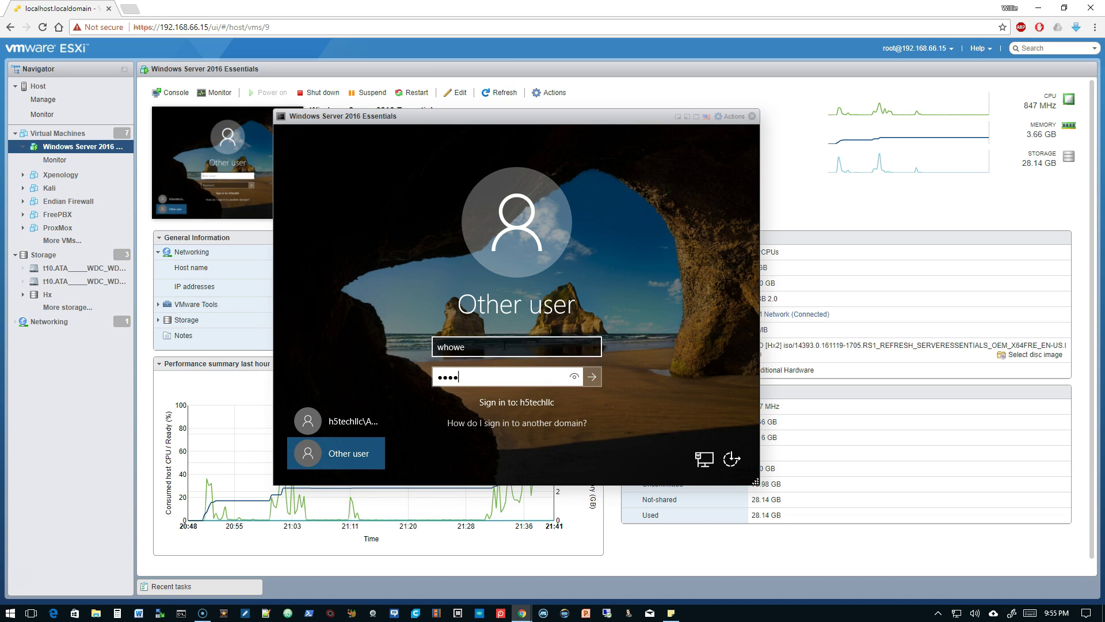
key(Return)
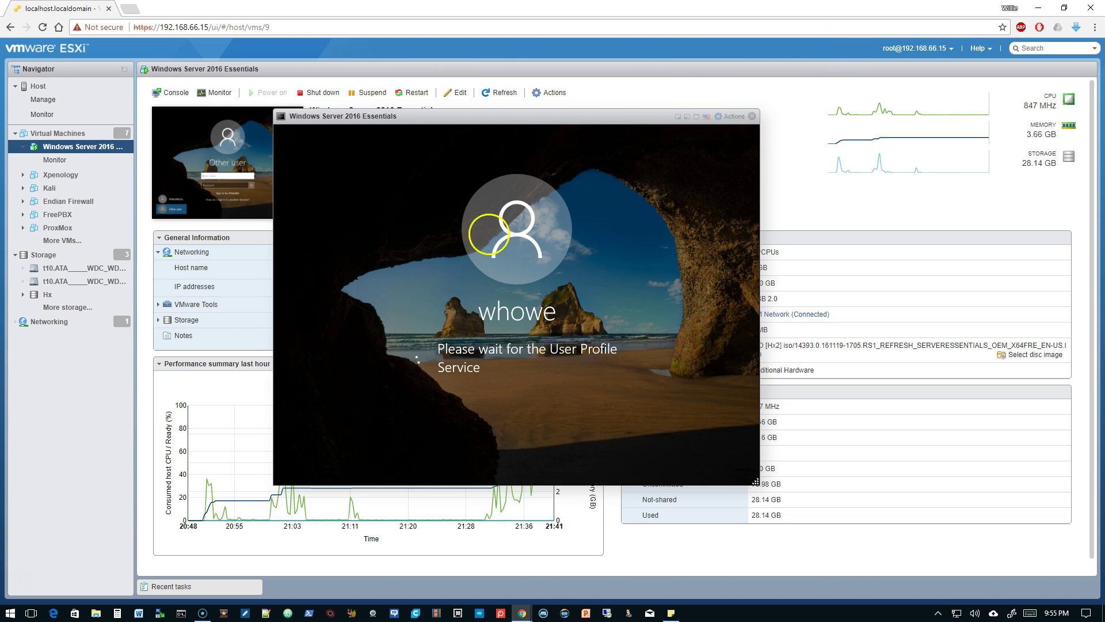
drag(506, 114, 495, 167)
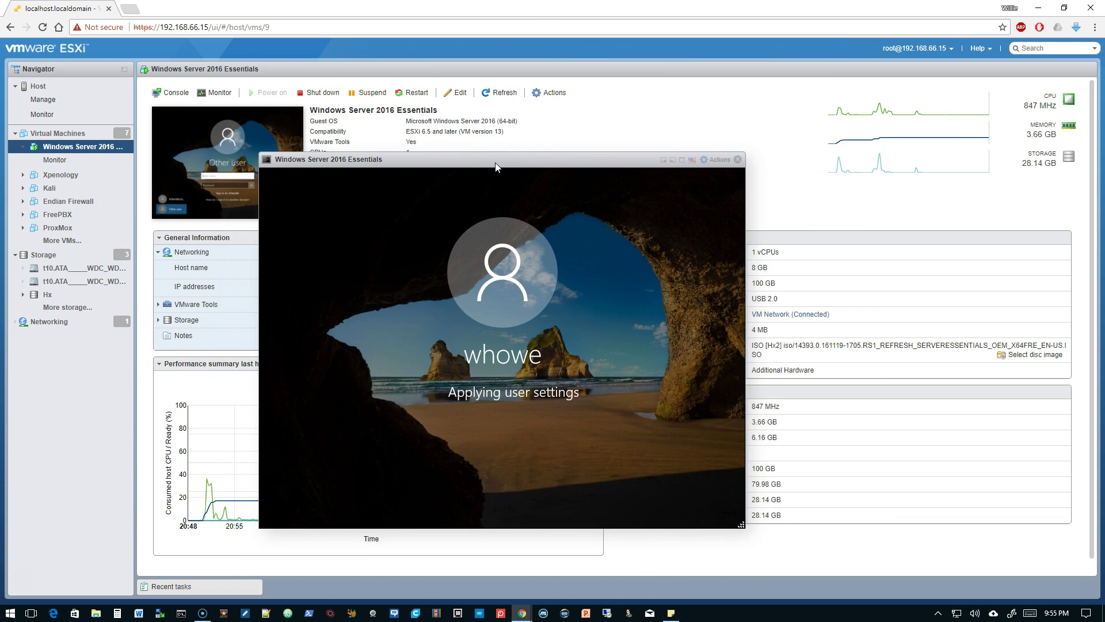
click(63, 177)
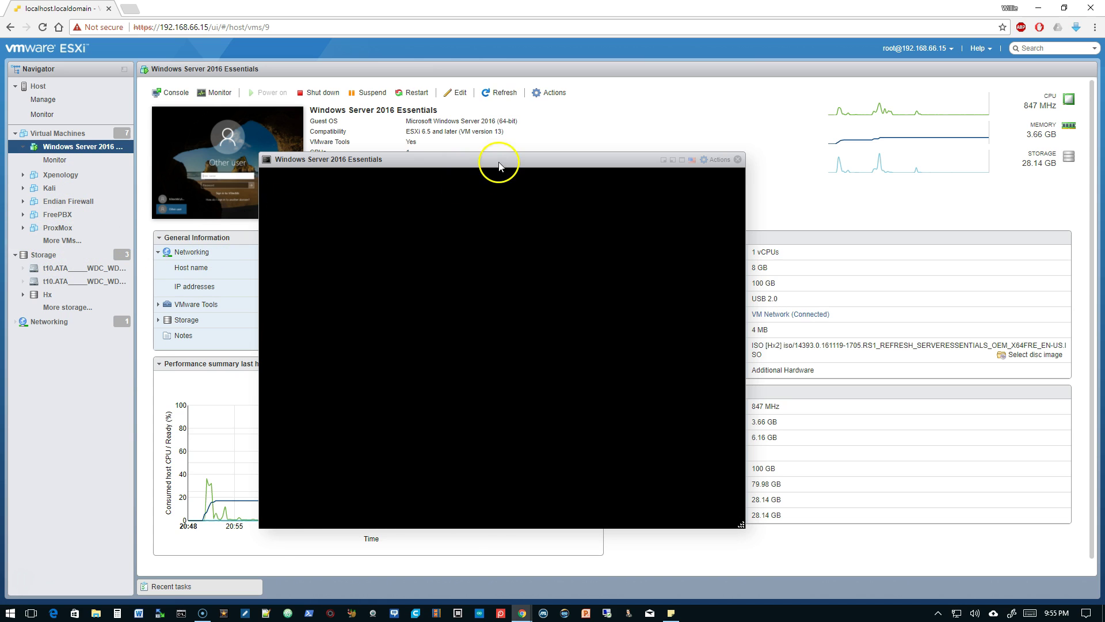
drag(499, 166, 497, 134)
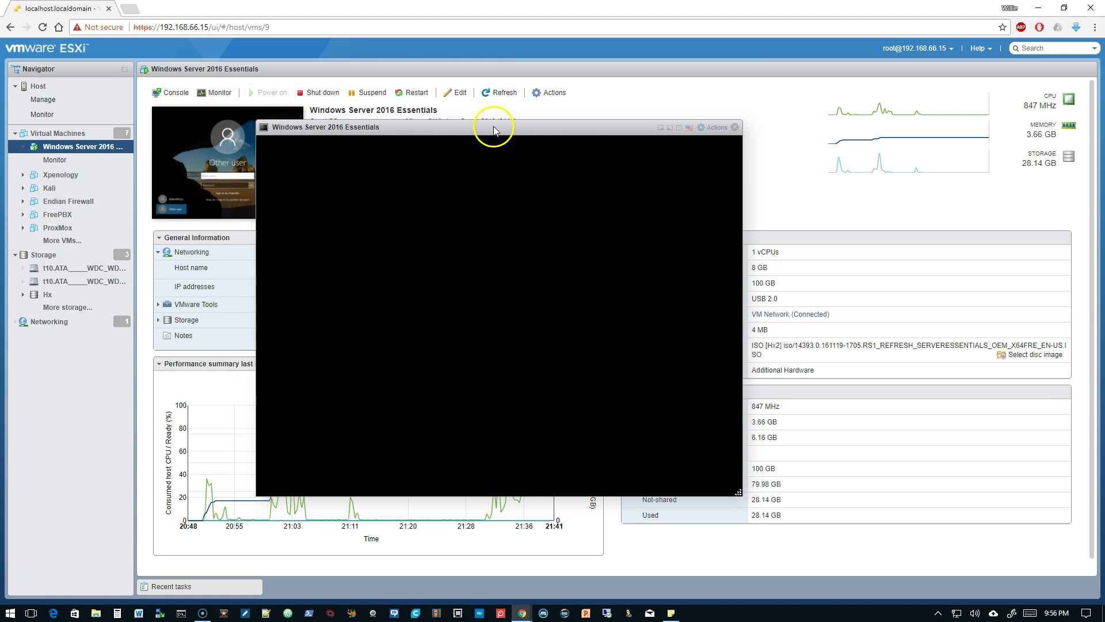
drag(494, 131, 502, 144)
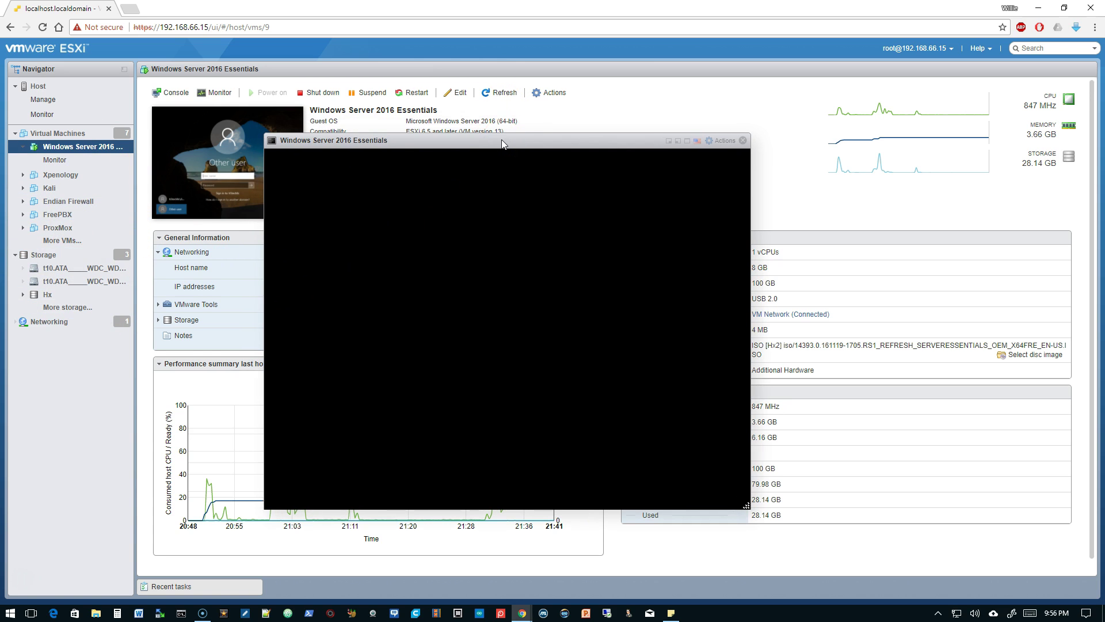
drag(502, 143, 537, 153)
click(467, 412)
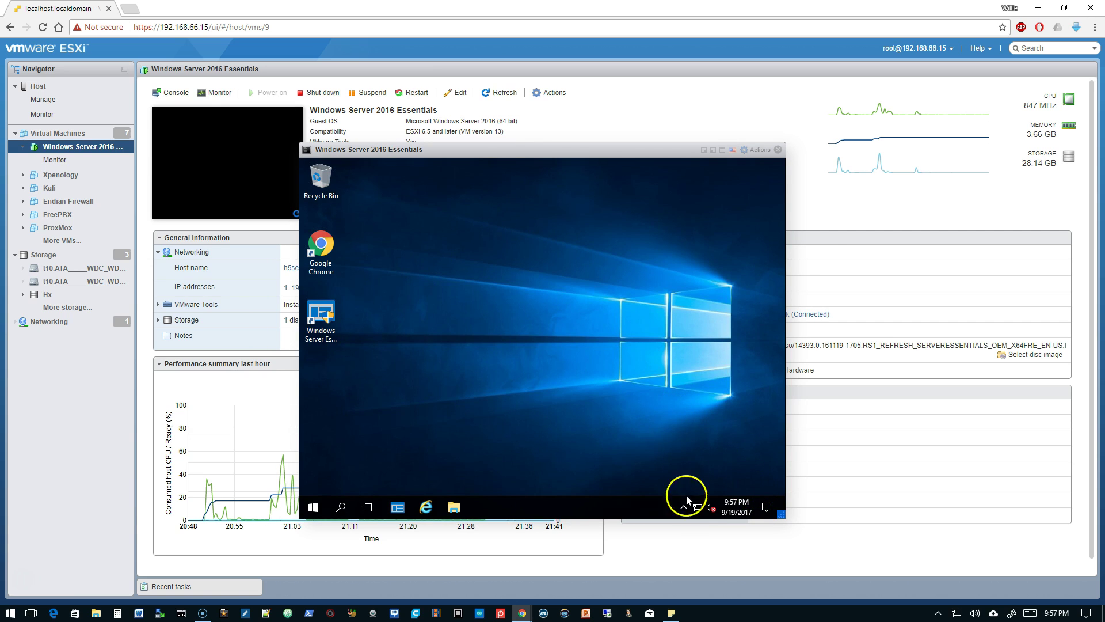
Launch Server Manager on the virtual machine and open Active Directory Users and Computers from the Windows administrative tools.
click(313, 506)
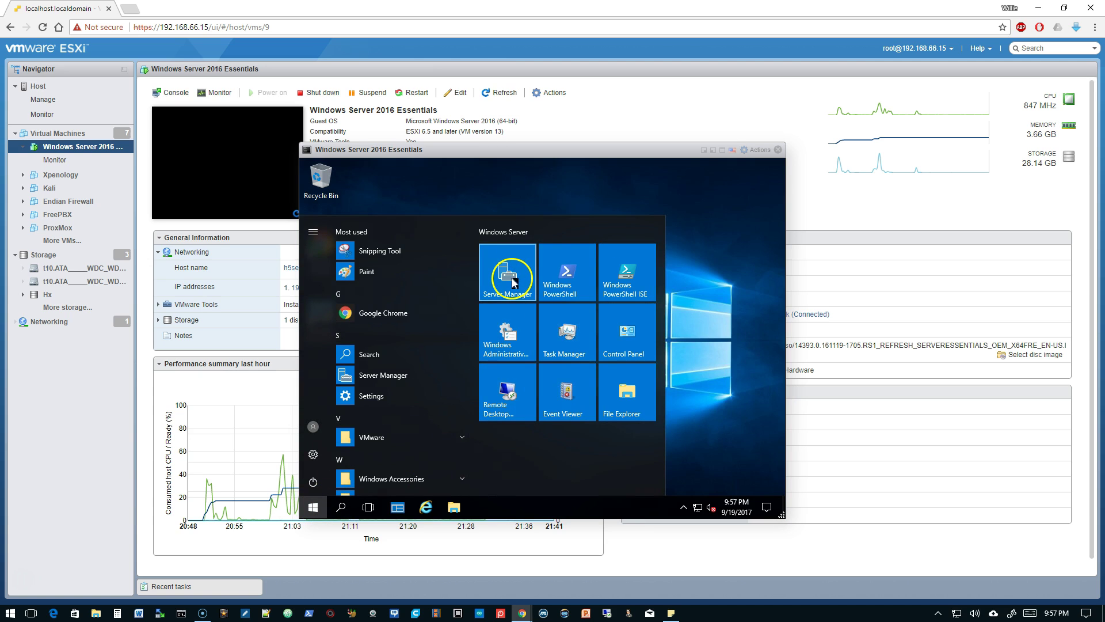
click(514, 282)
click(313, 507)
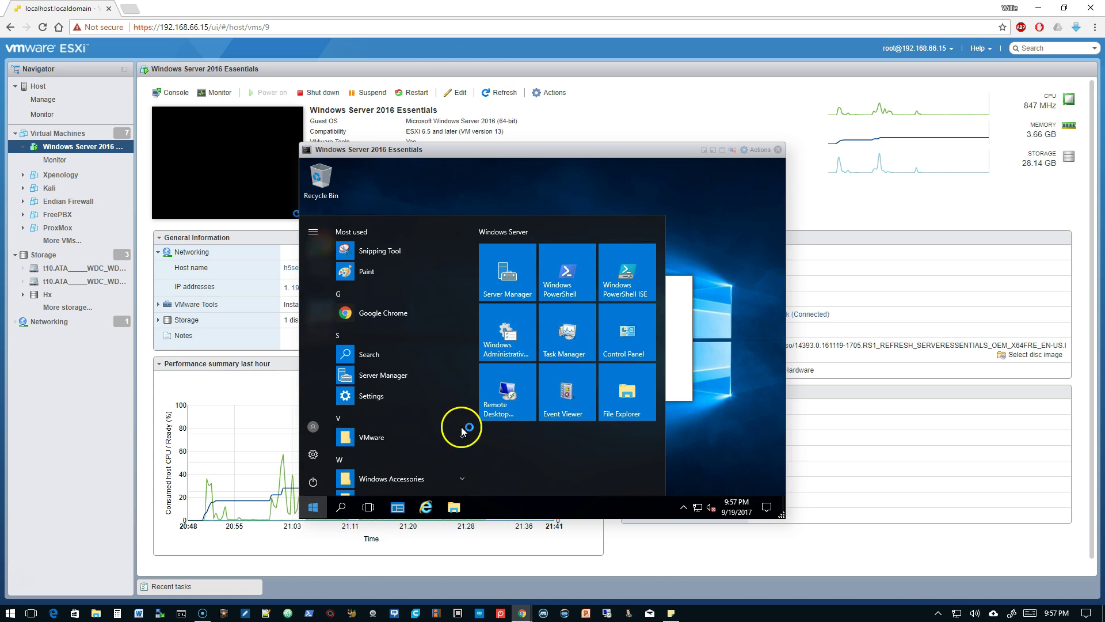
scroll(472, 476, down, 3)
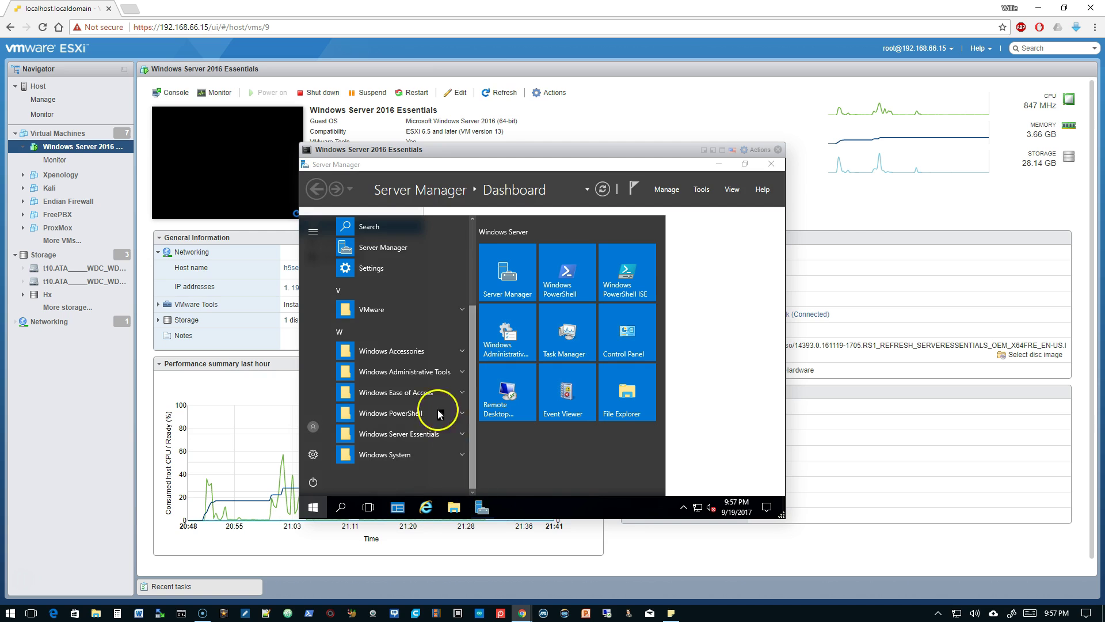
click(410, 373)
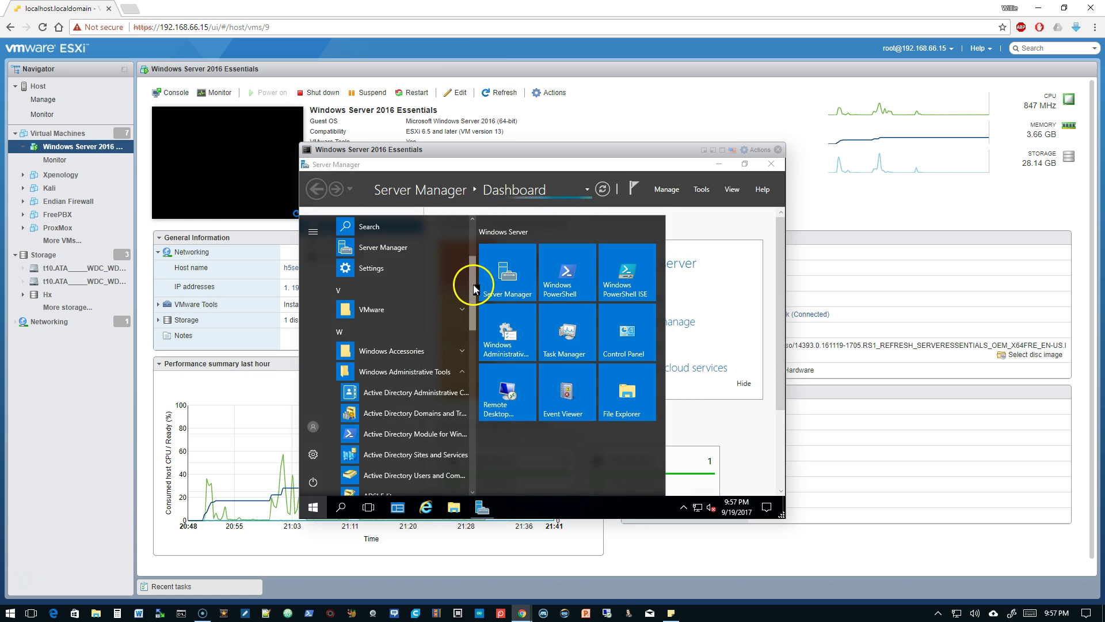
drag(476, 300, 478, 314)
scroll(478, 316, down, 1)
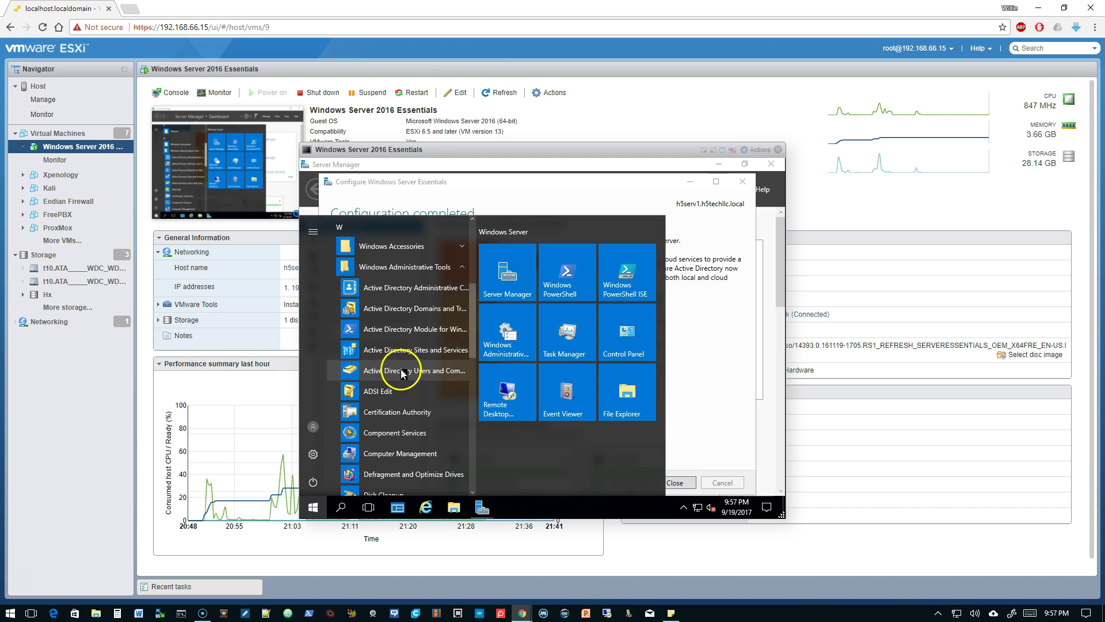
drag(473, 311, 471, 369)
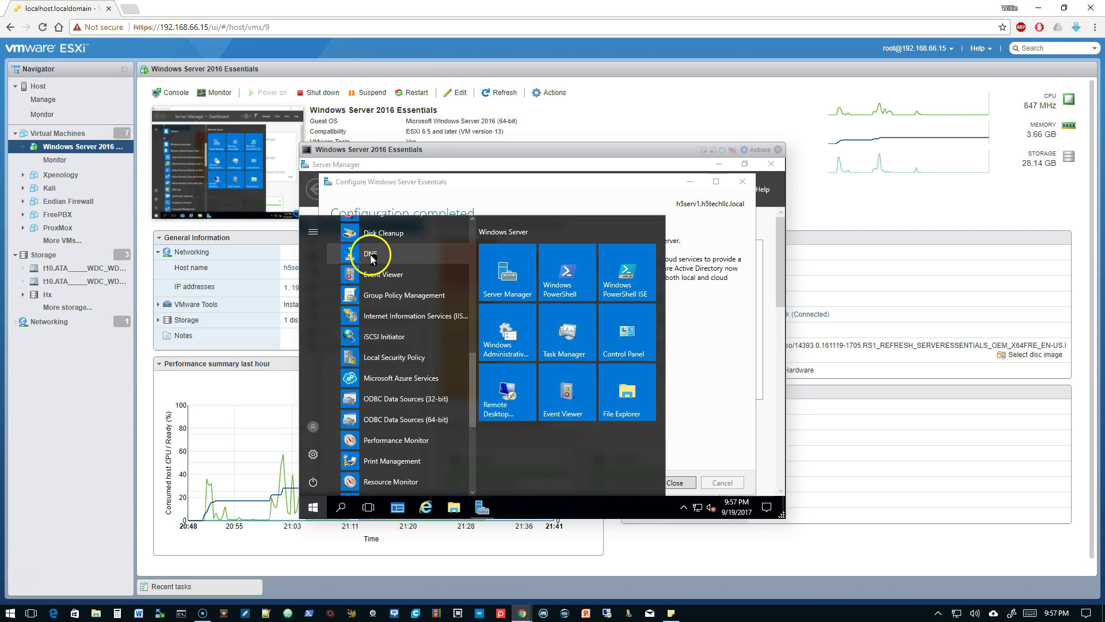
scroll(465, 442, down, 3)
drag(467, 466, 476, 333)
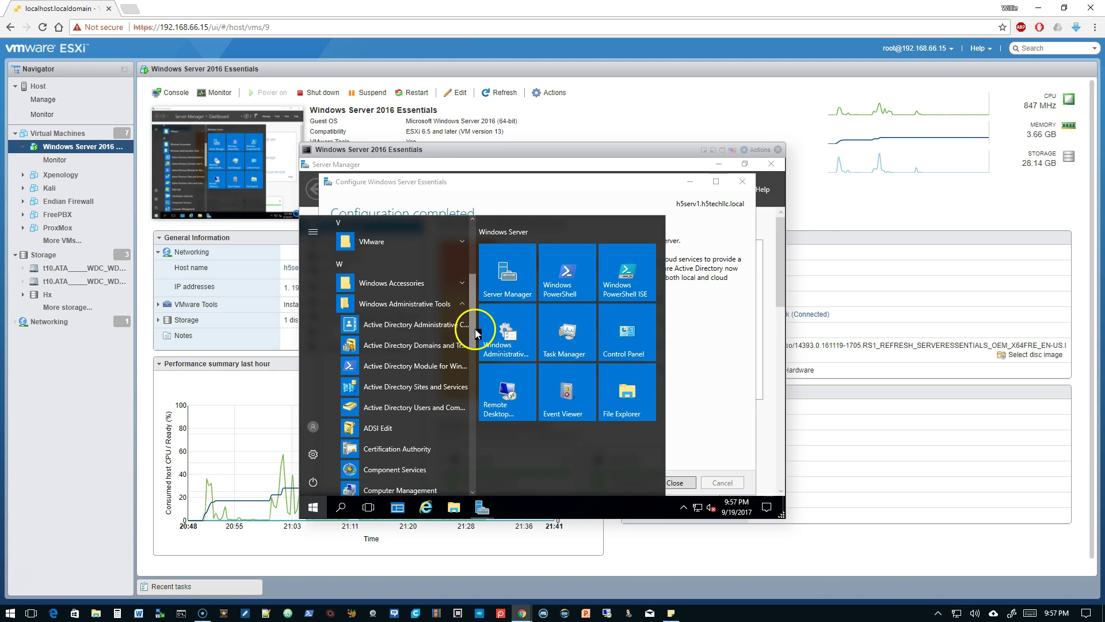
click(420, 407)
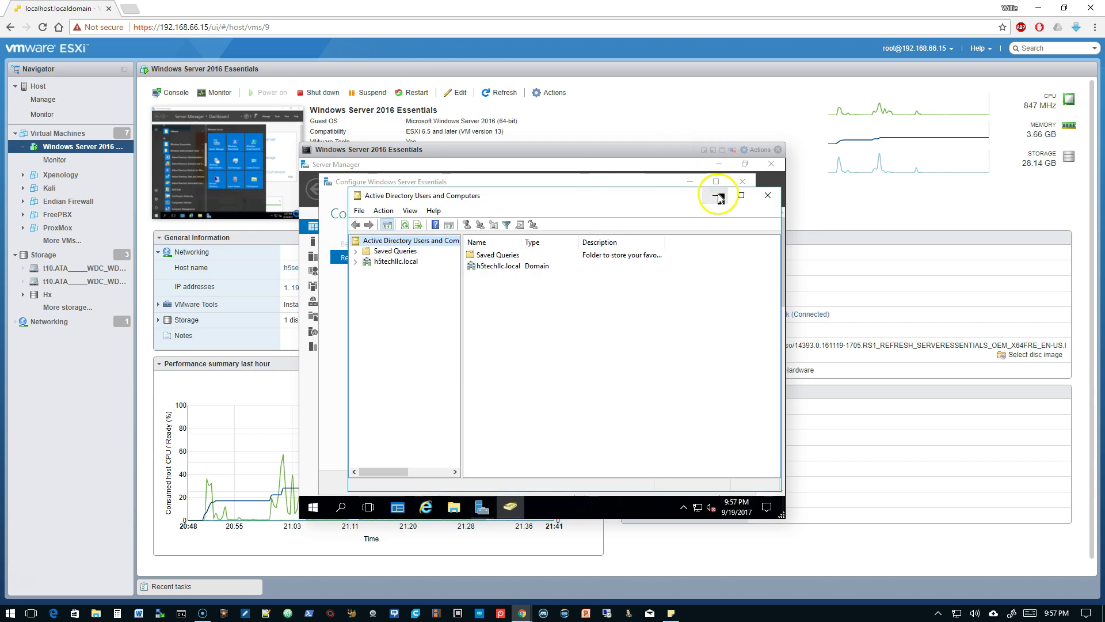
Close the completed Windows Server Essentials configuration wizard and look over the management tools offered in Server Manager.
click(721, 199)
click(683, 487)
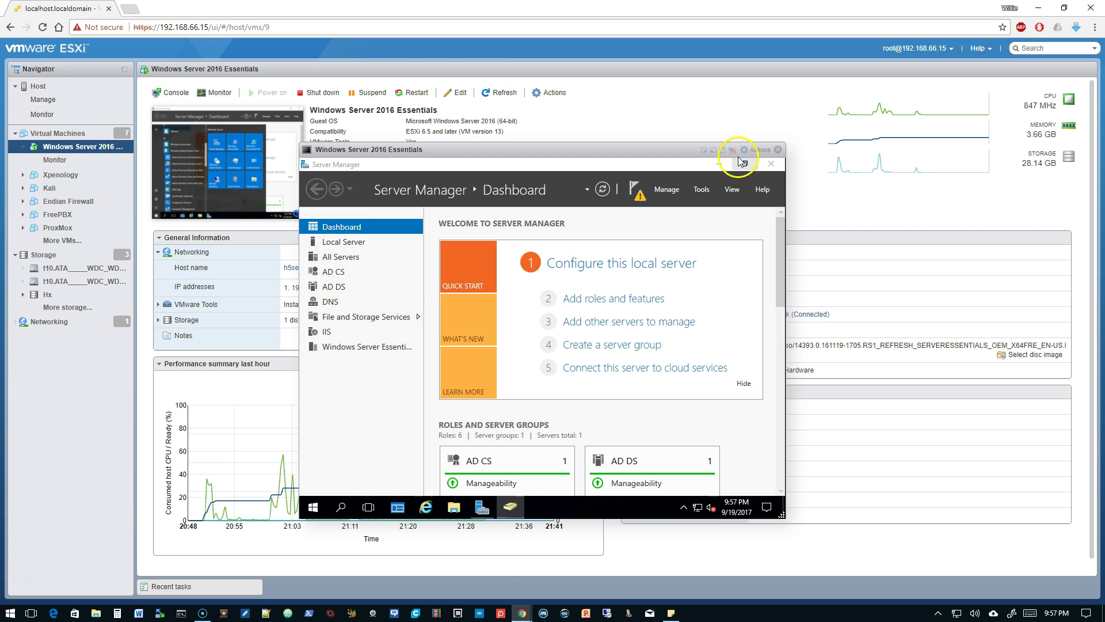
click(701, 191)
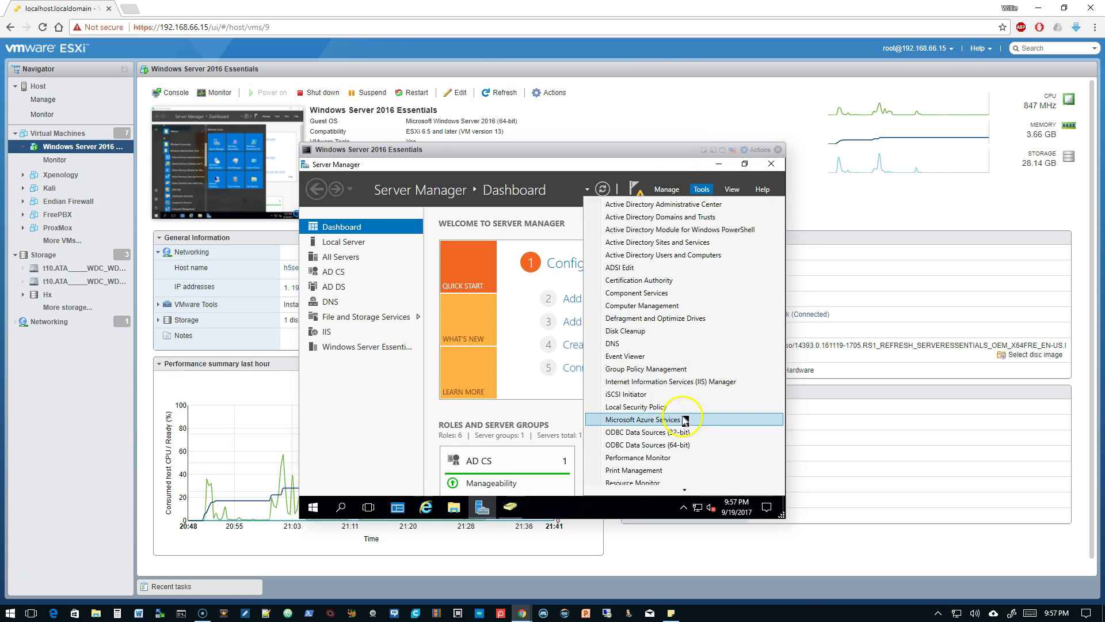
click(744, 167)
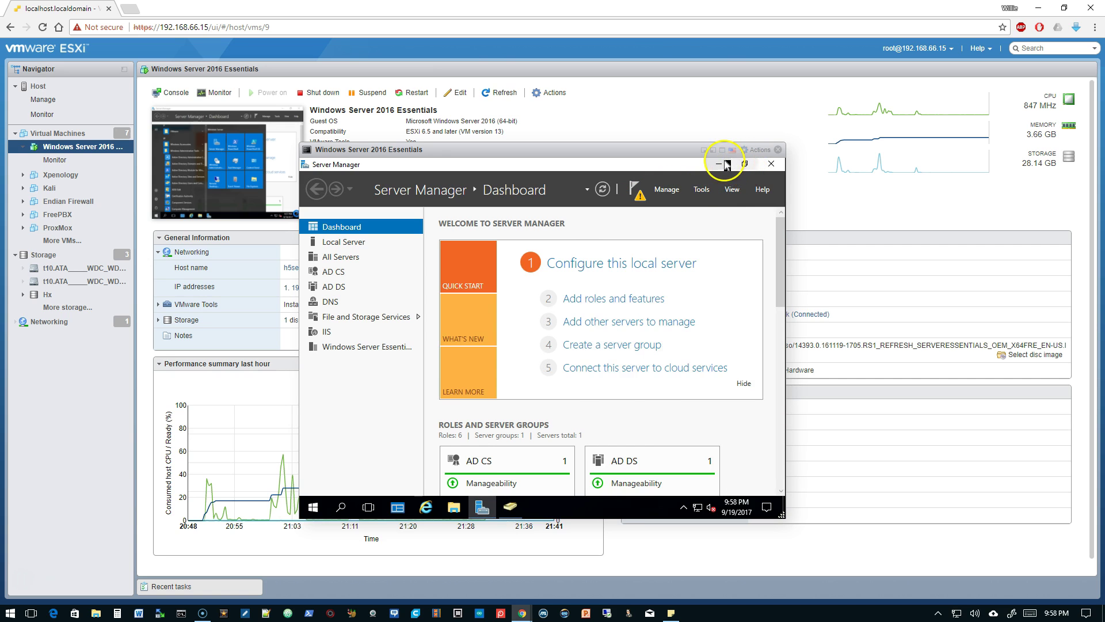
Maximize Active Directory Users and Computers and list the Users container of h5techllc.local sorted by type.
click(516, 509)
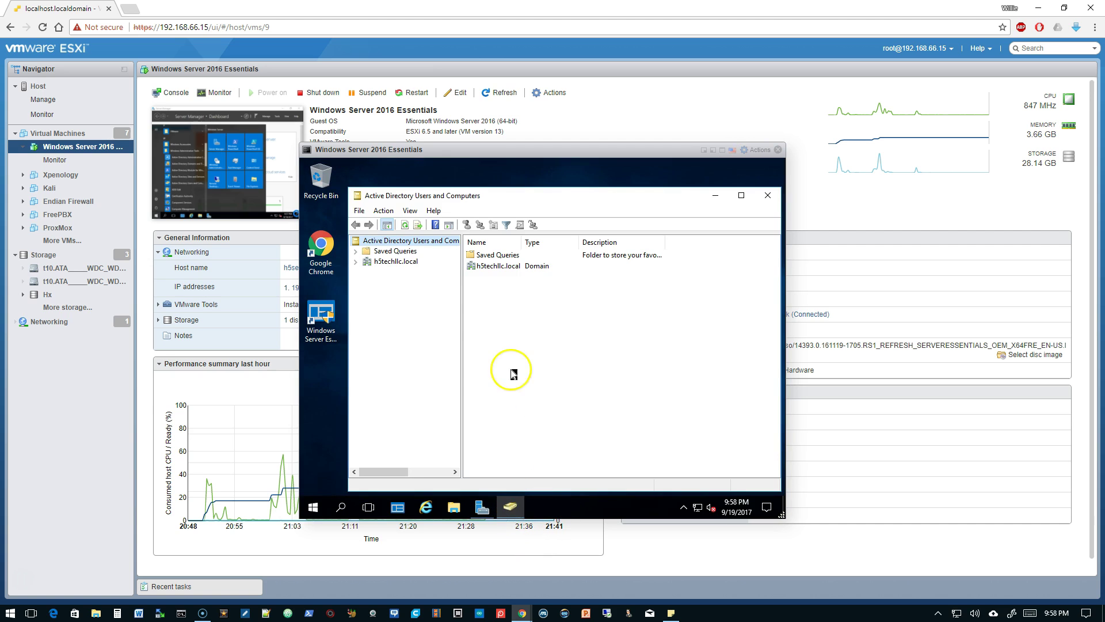
click(386, 262)
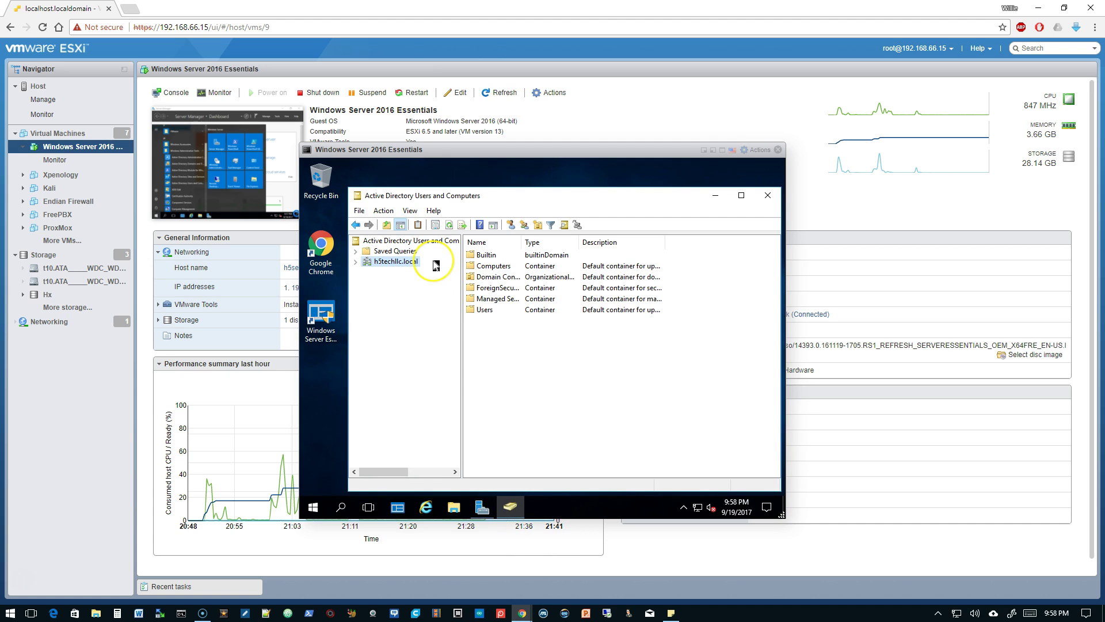
click(741, 196)
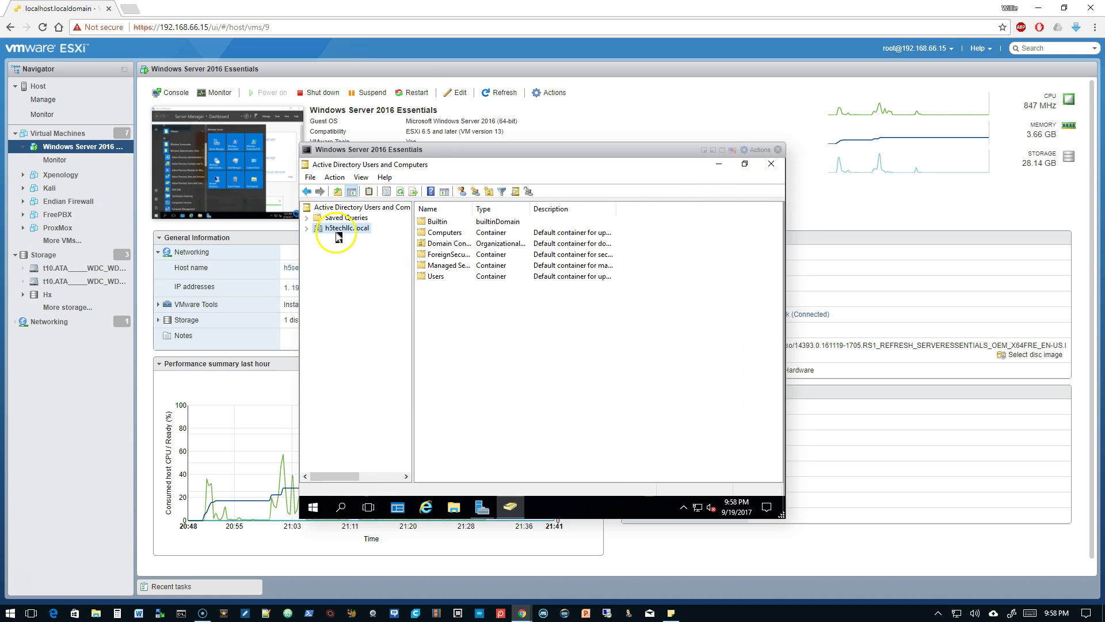
click(308, 229)
click(344, 289)
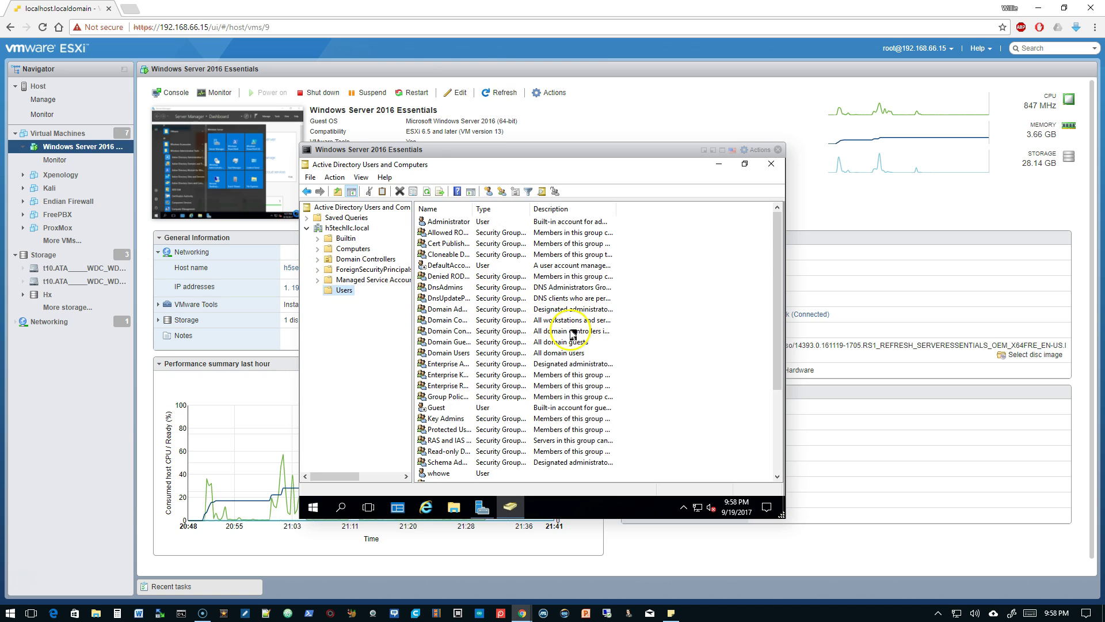
click(496, 208)
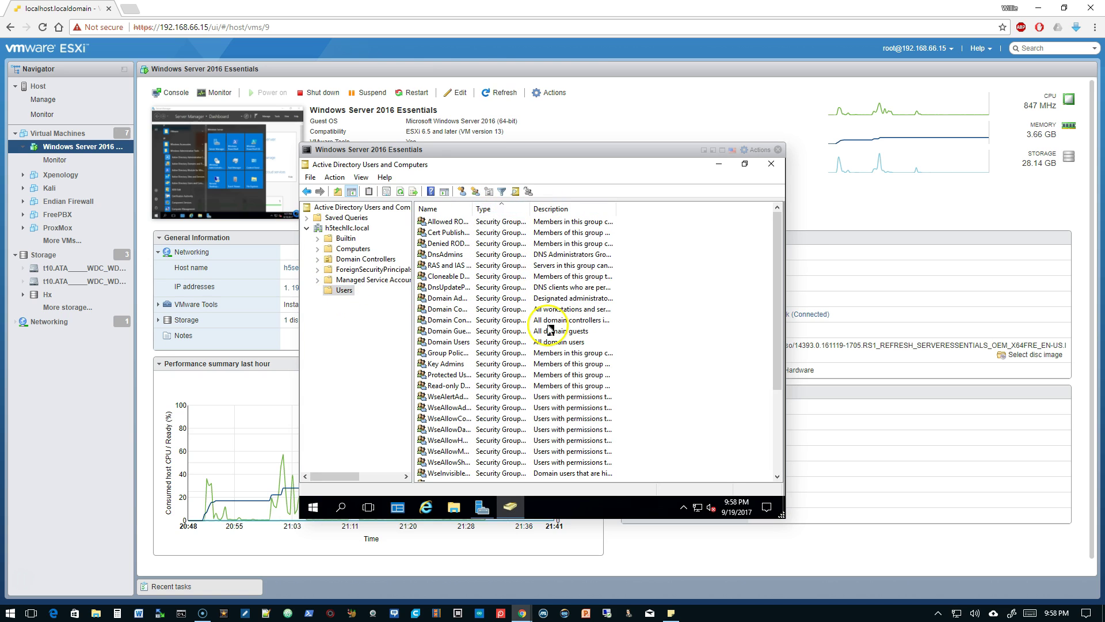
drag(784, 257, 785, 371)
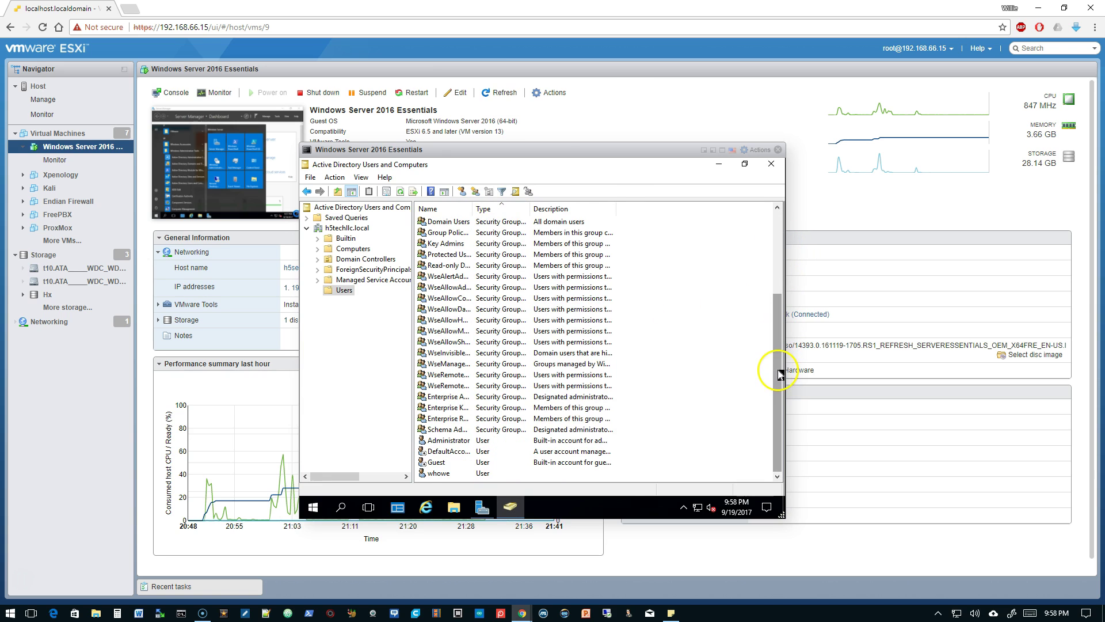
Disable the built-in Administrator account in the domain's Users container.
click(455, 443)
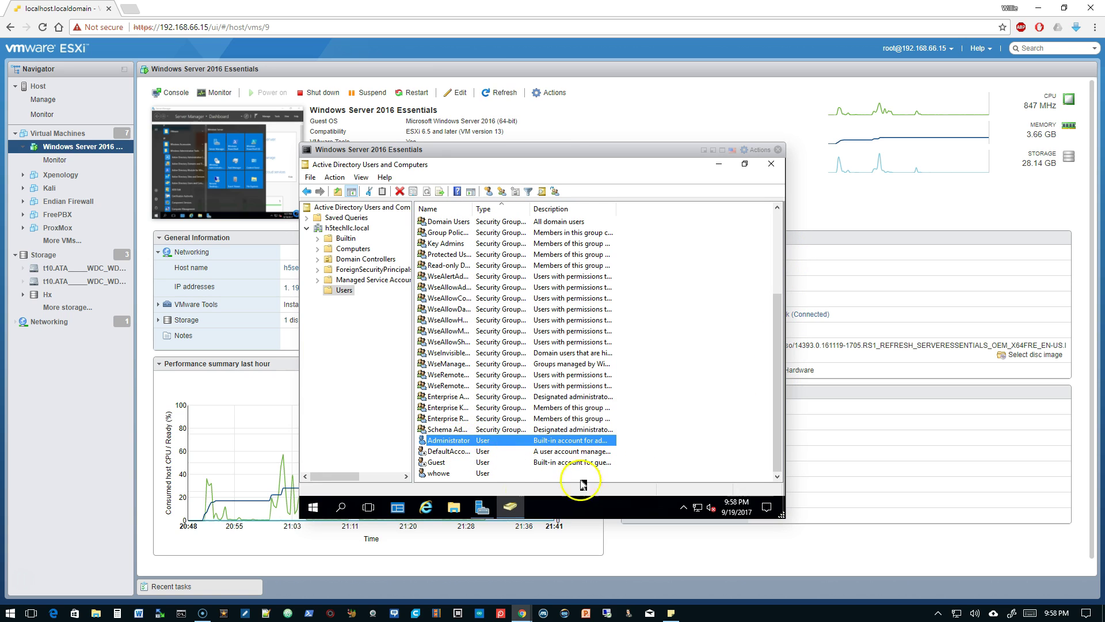
click(451, 474)
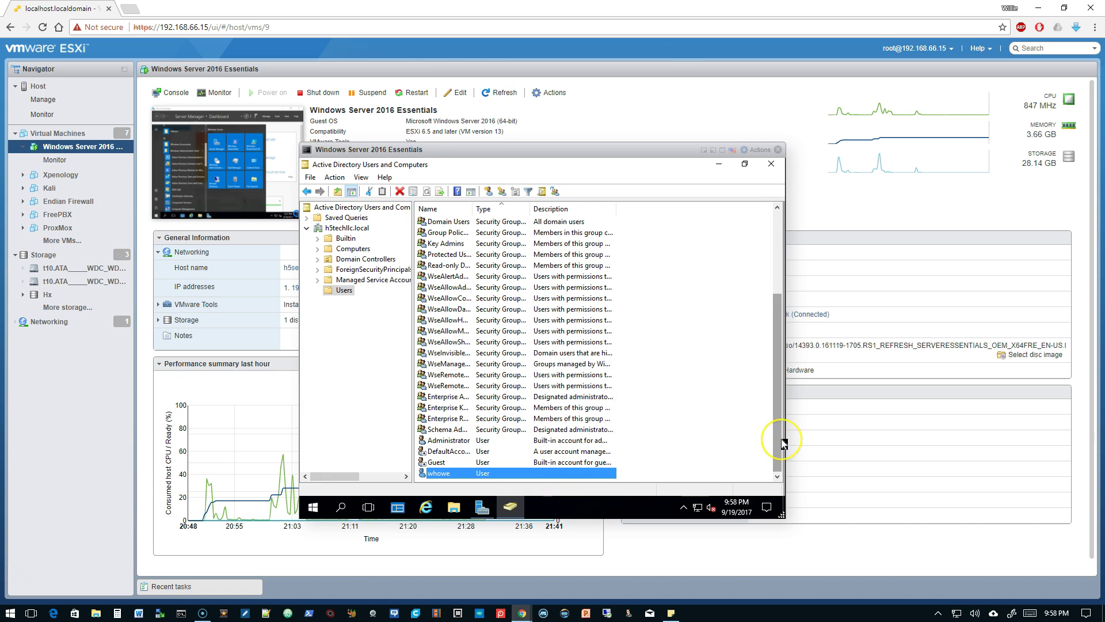
drag(784, 444, 781, 468)
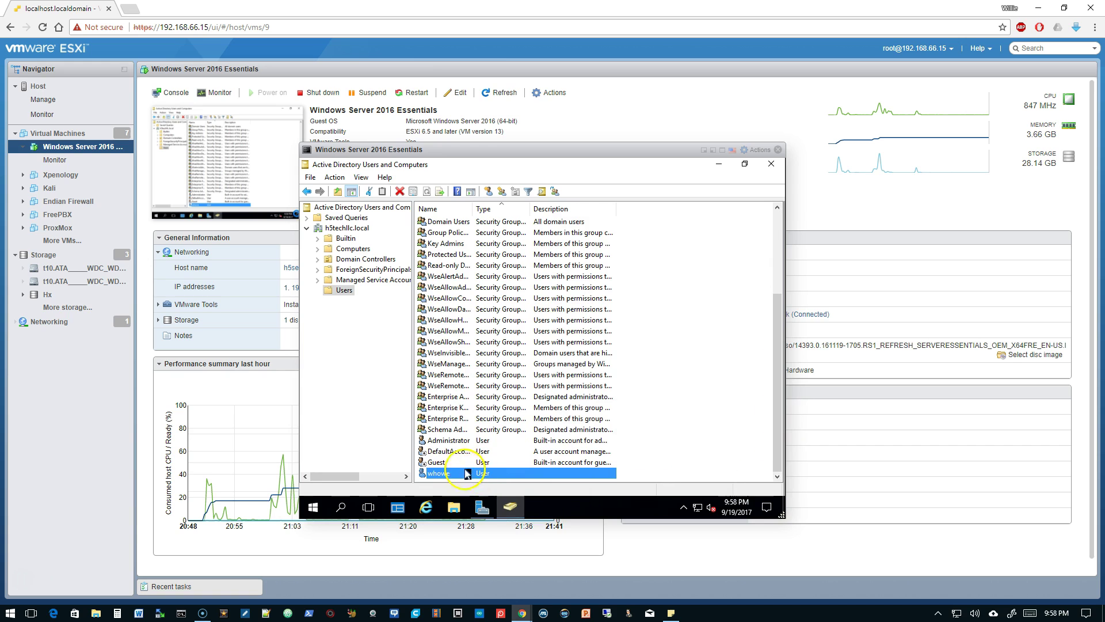
click(453, 441)
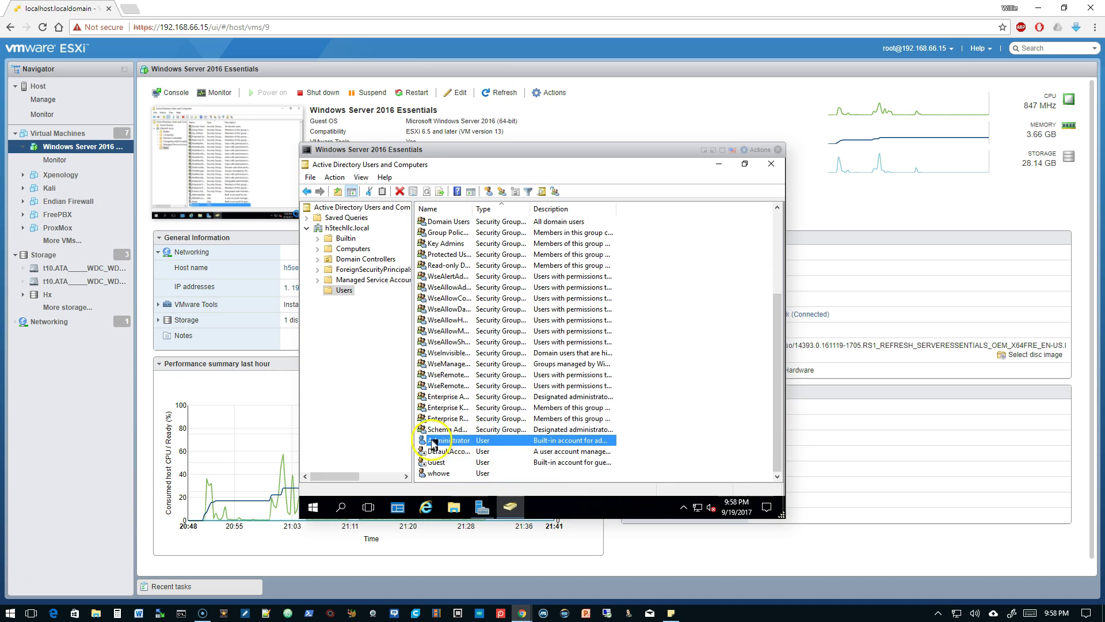
right_click(464, 445)
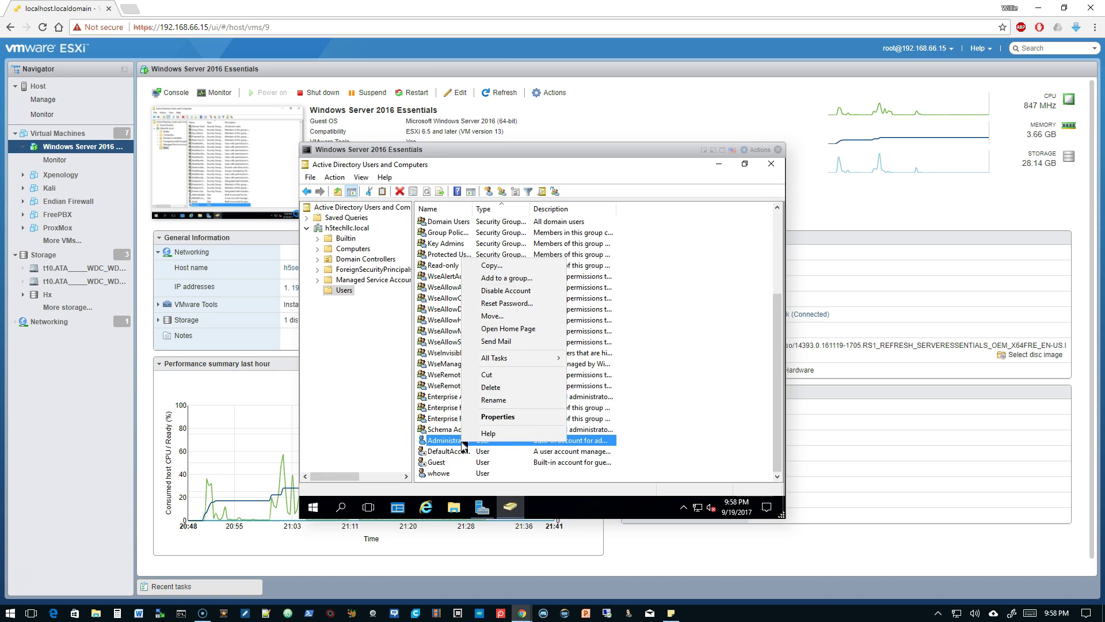
click(509, 292)
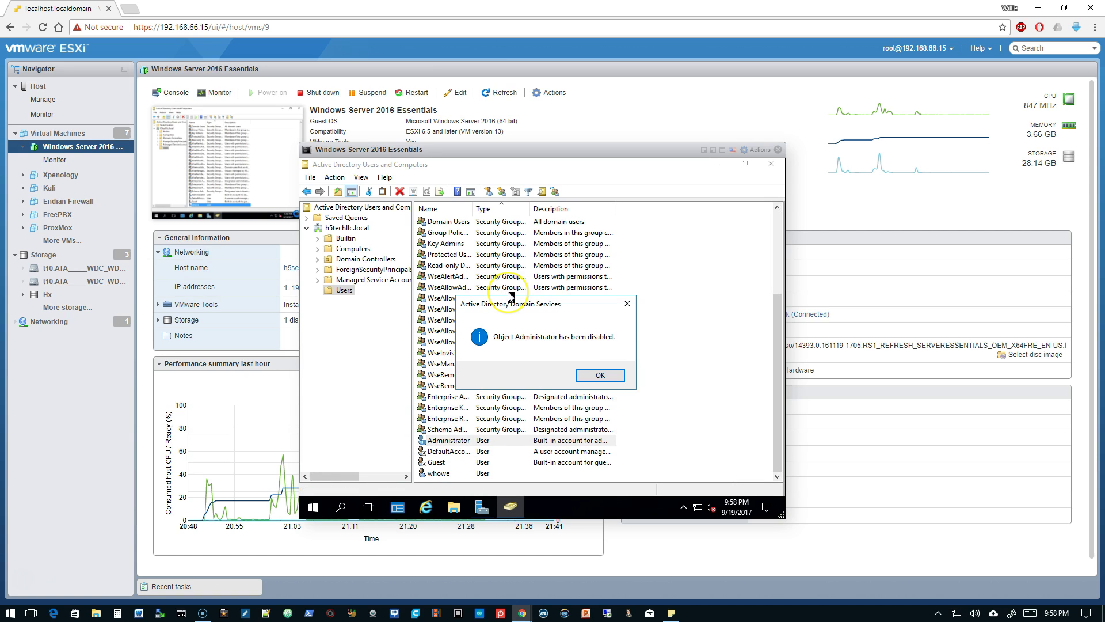
click(581, 375)
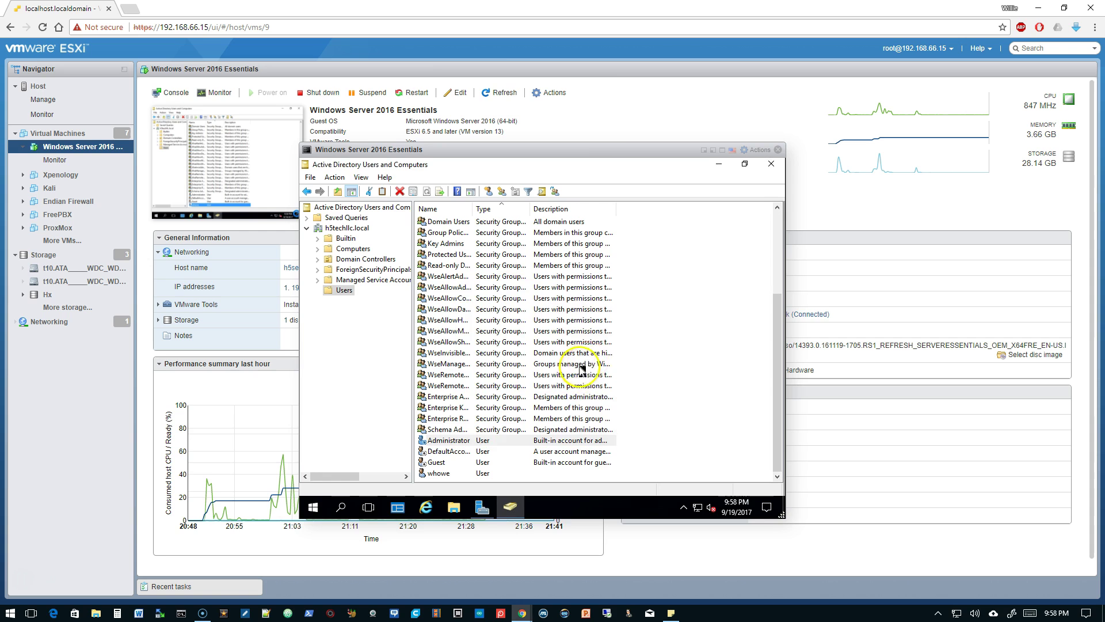
Select the network administrator account created during setup in the Users container.
click(440, 473)
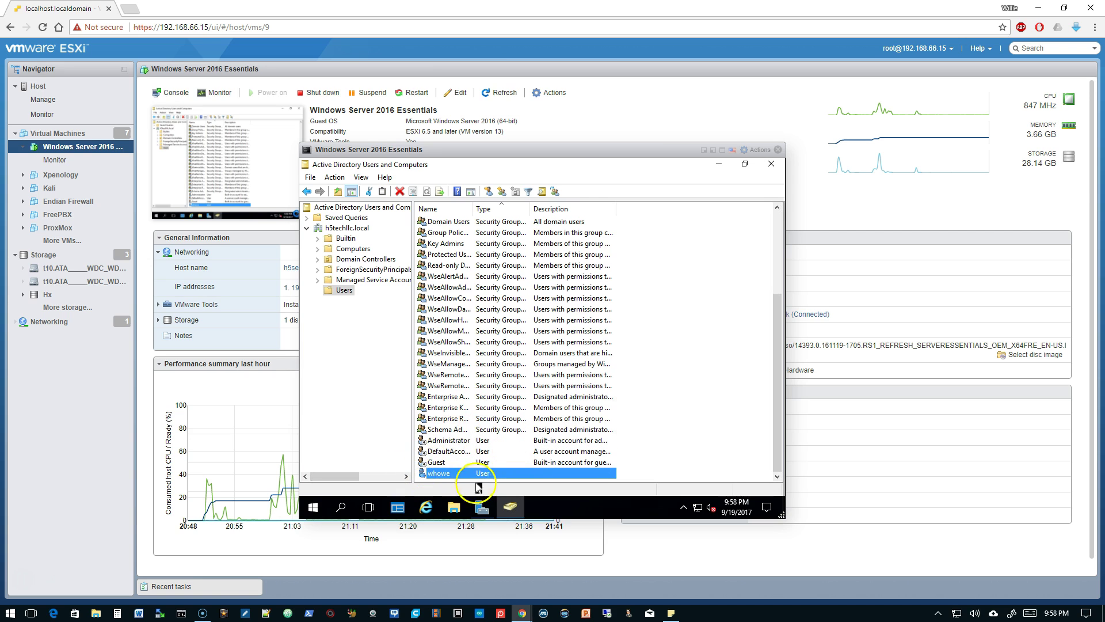
click(442, 475)
click(499, 480)
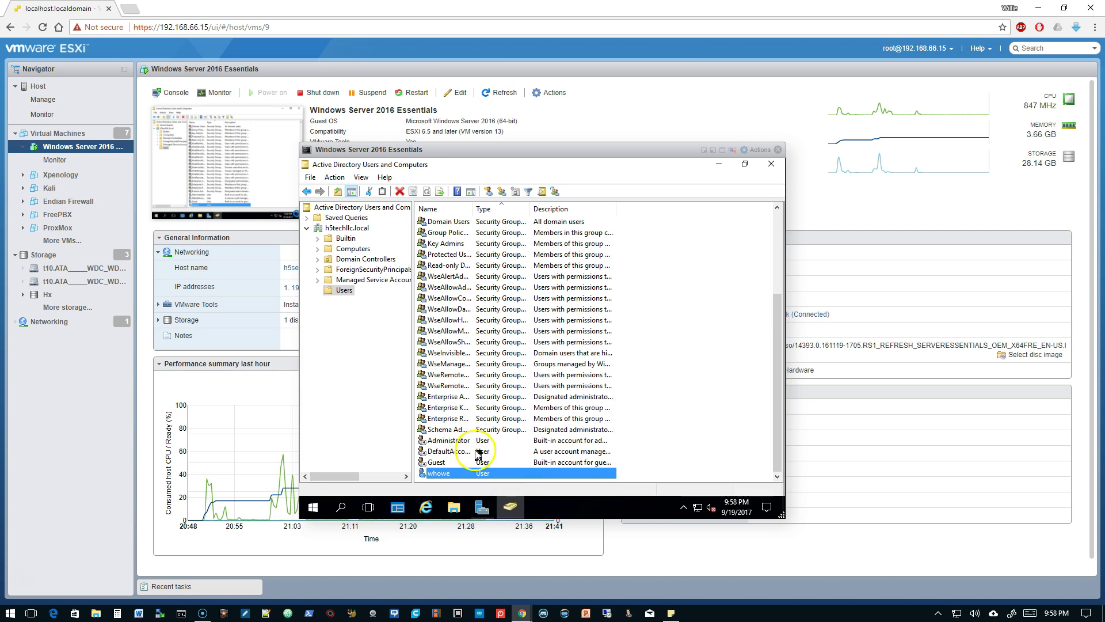
Start a new user in the Users container of h5techllc.local and fill in the person's name and user logon name.
scroll(487, 432, up, 3)
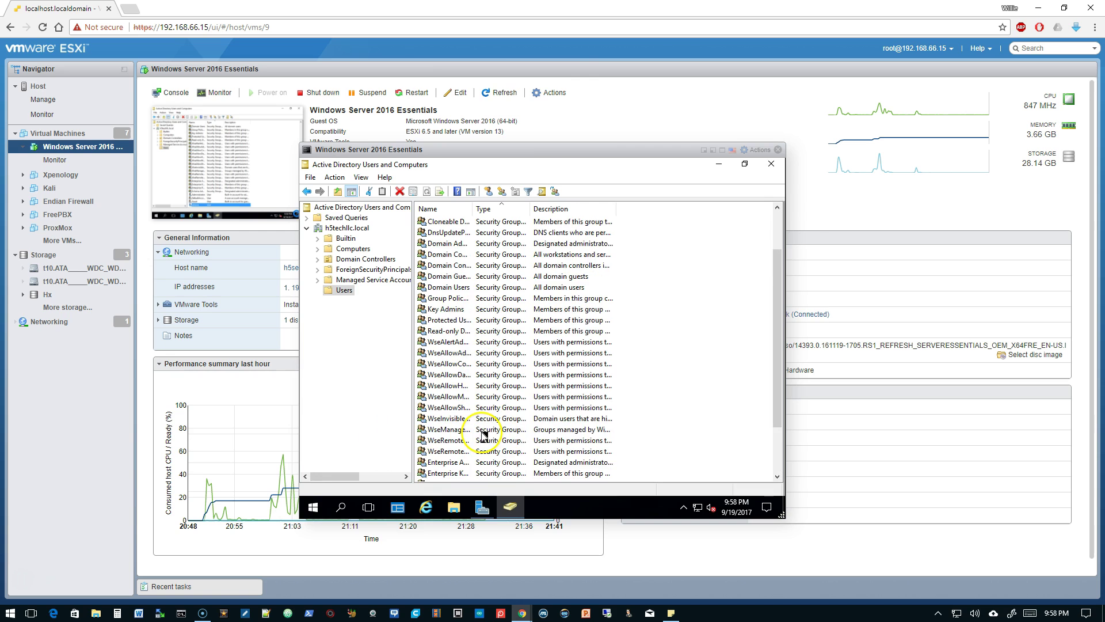
scroll(485, 435, down, 3)
scroll(484, 436, up, 4)
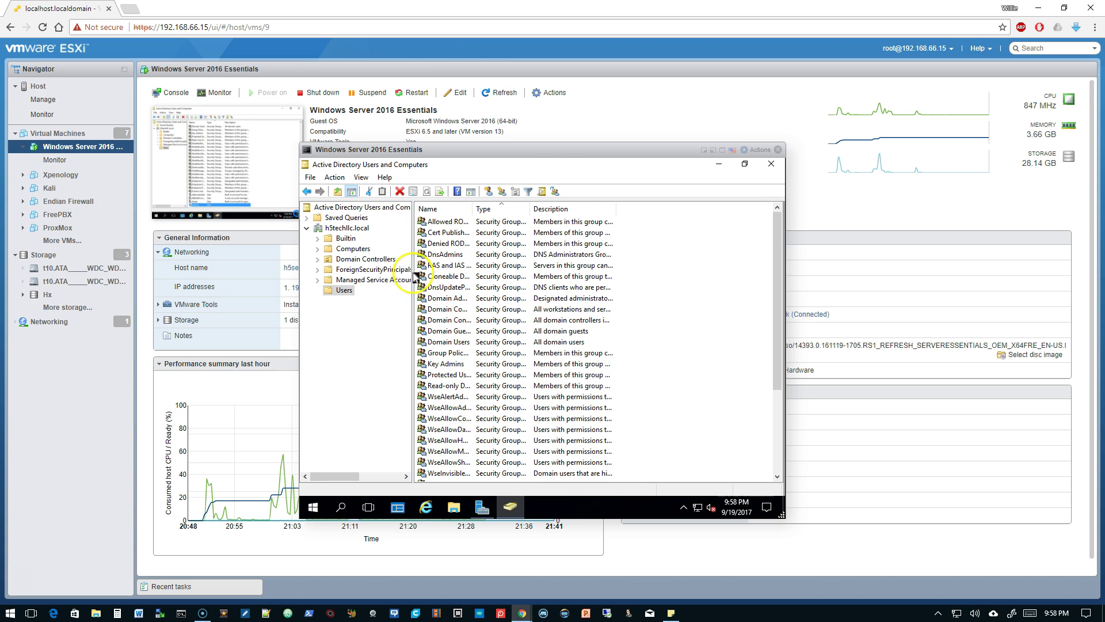
right_click(344, 290)
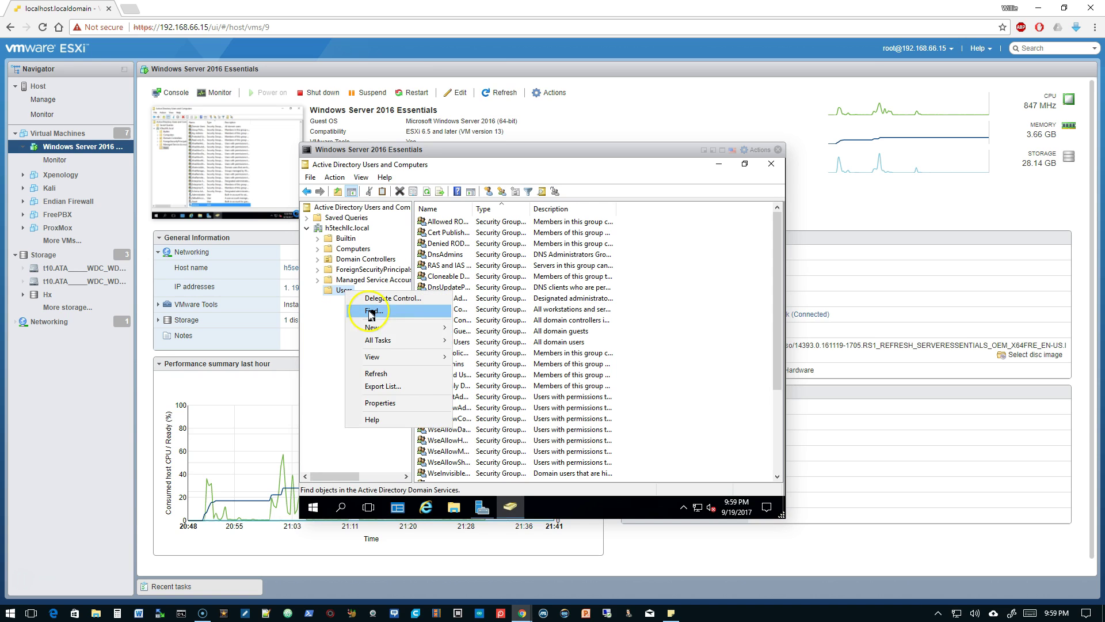
mouse_move(407, 332)
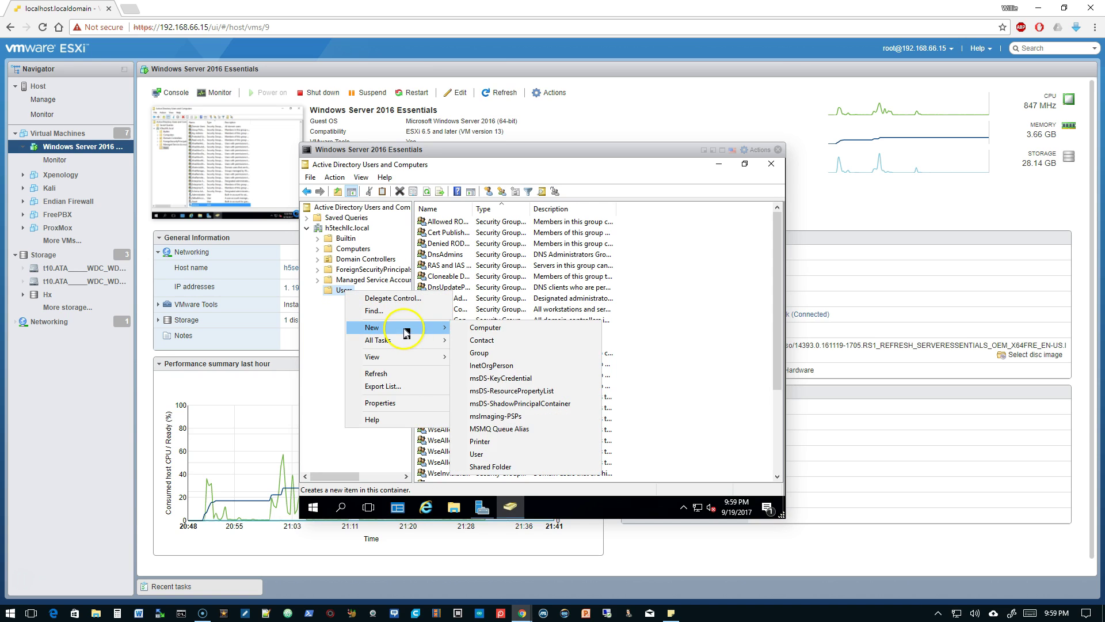
click(496, 454)
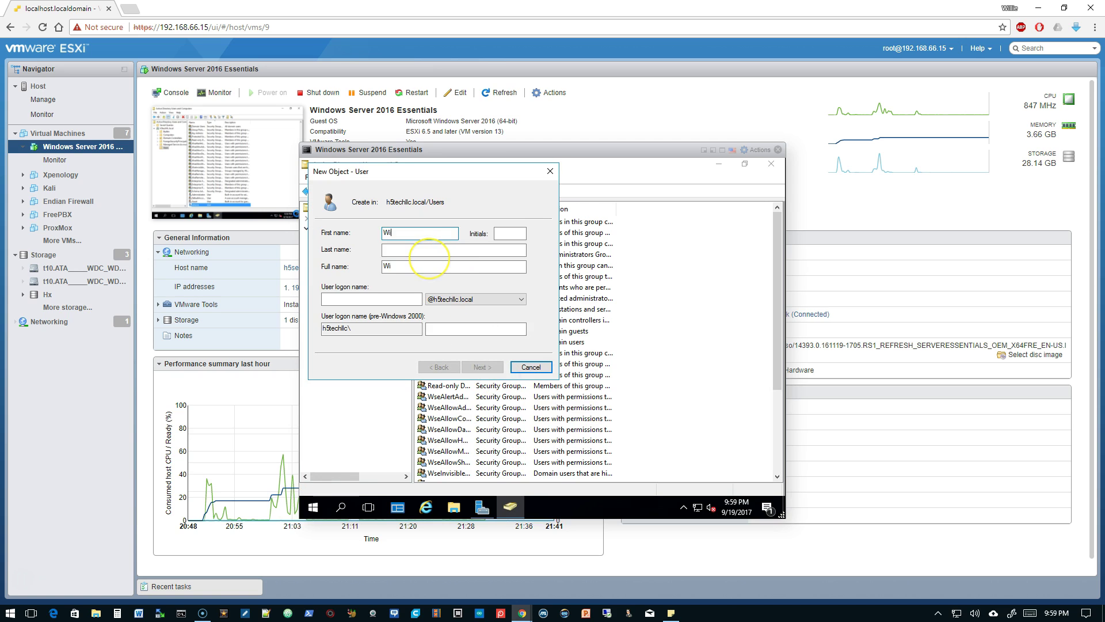
key(Tab)
text(H)
key(Tab)
key(Tab)
key(Tab)
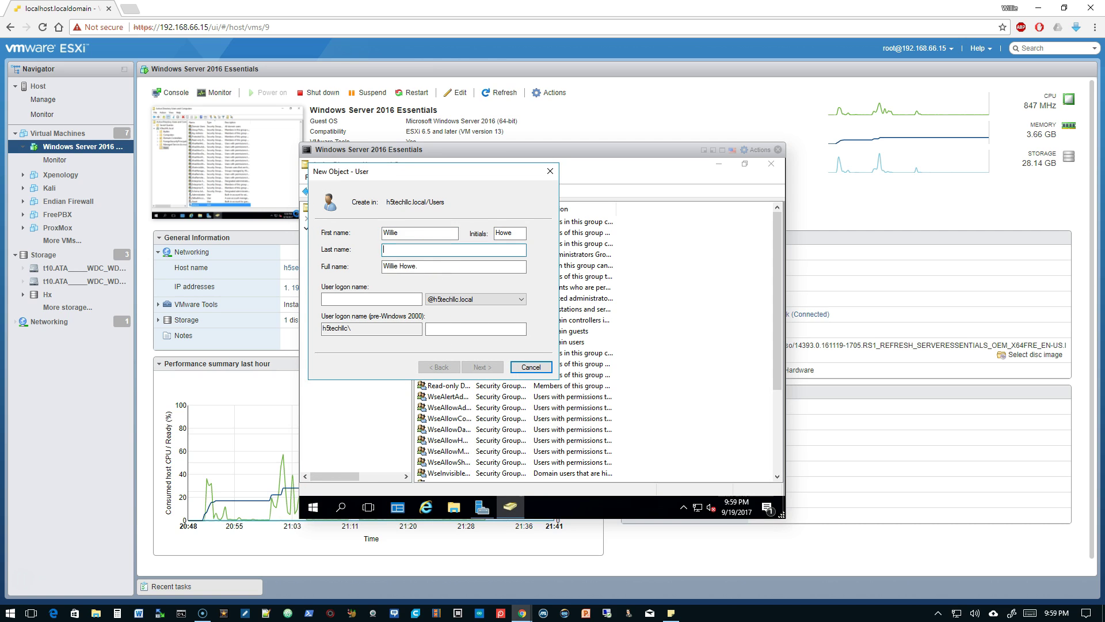
text(willieh)
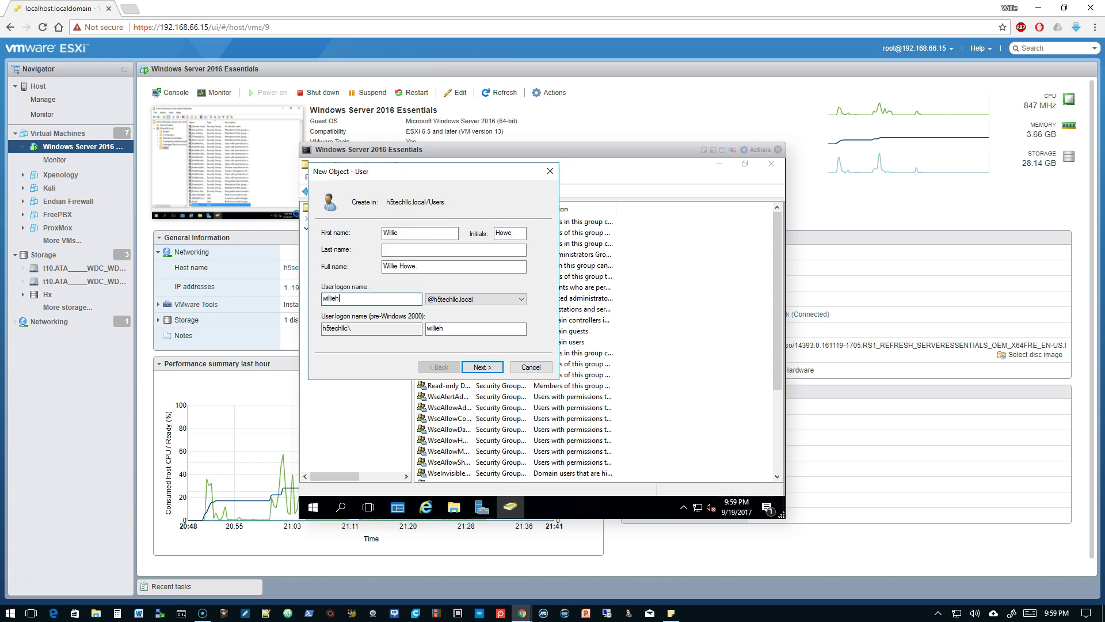
click(483, 367)
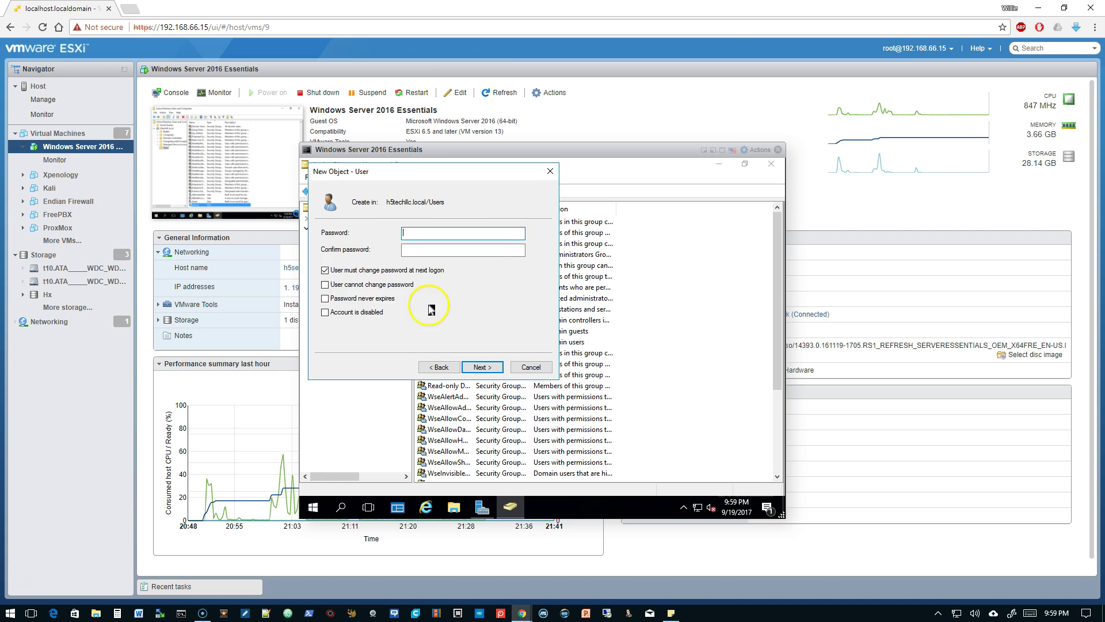
Turn off the password change at next logon, enter and confirm the new user's password, and finish creating the account.
click(372, 270)
click(424, 232)
text(P)
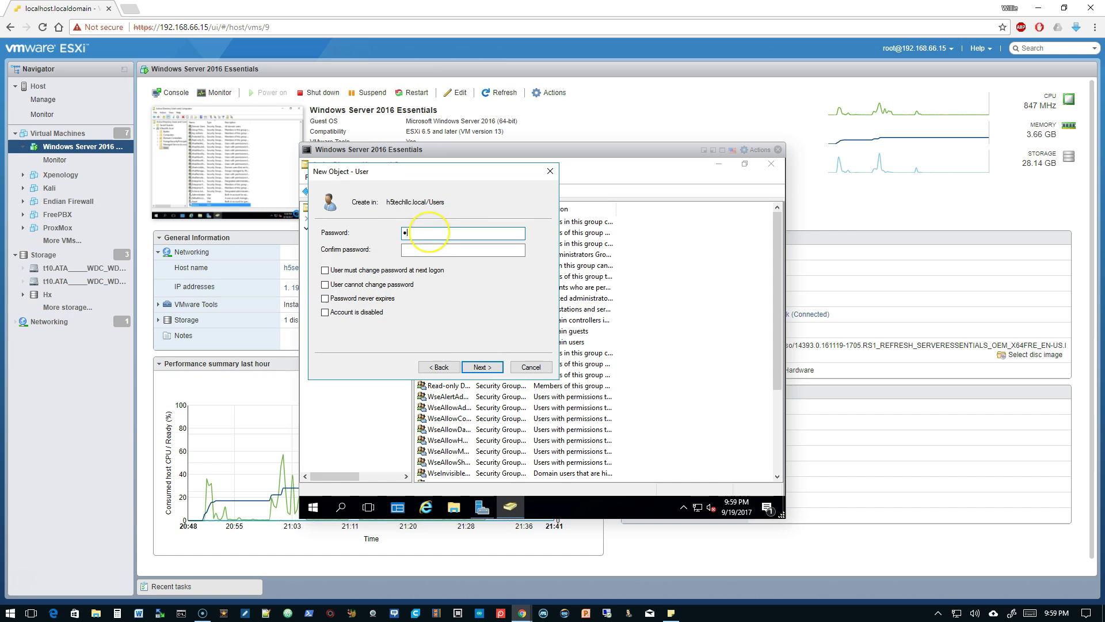
key(Tab)
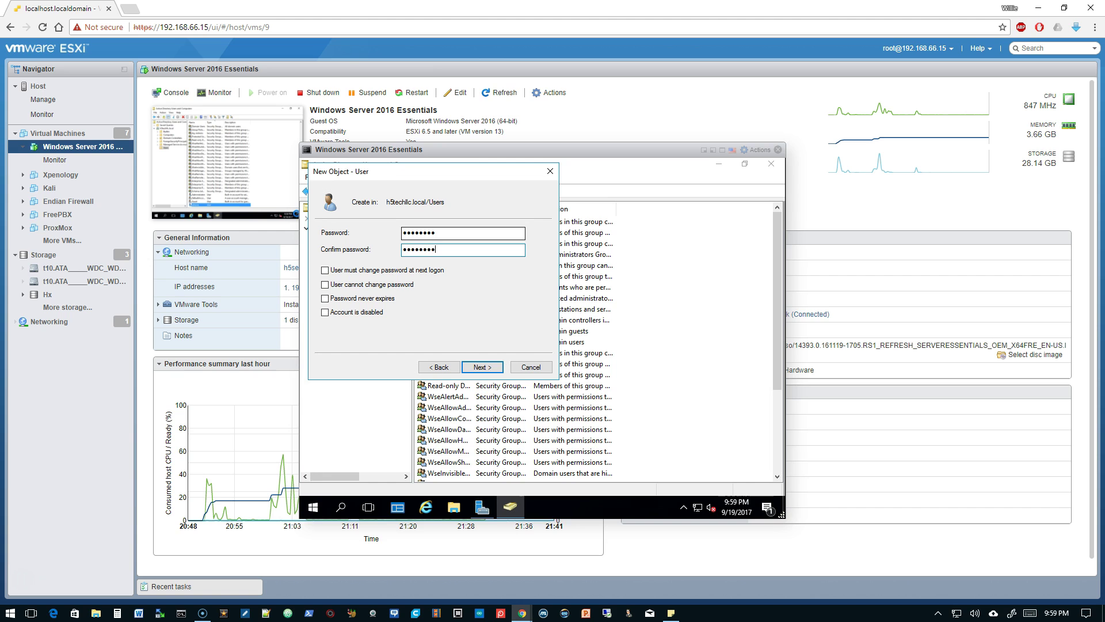
click(482, 367)
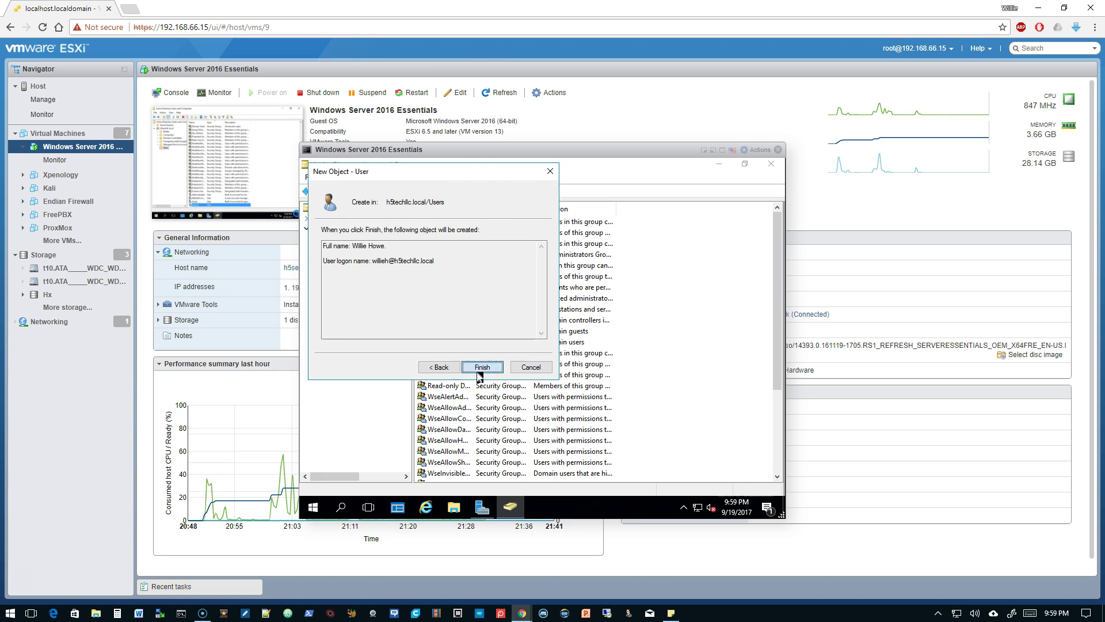
click(482, 366)
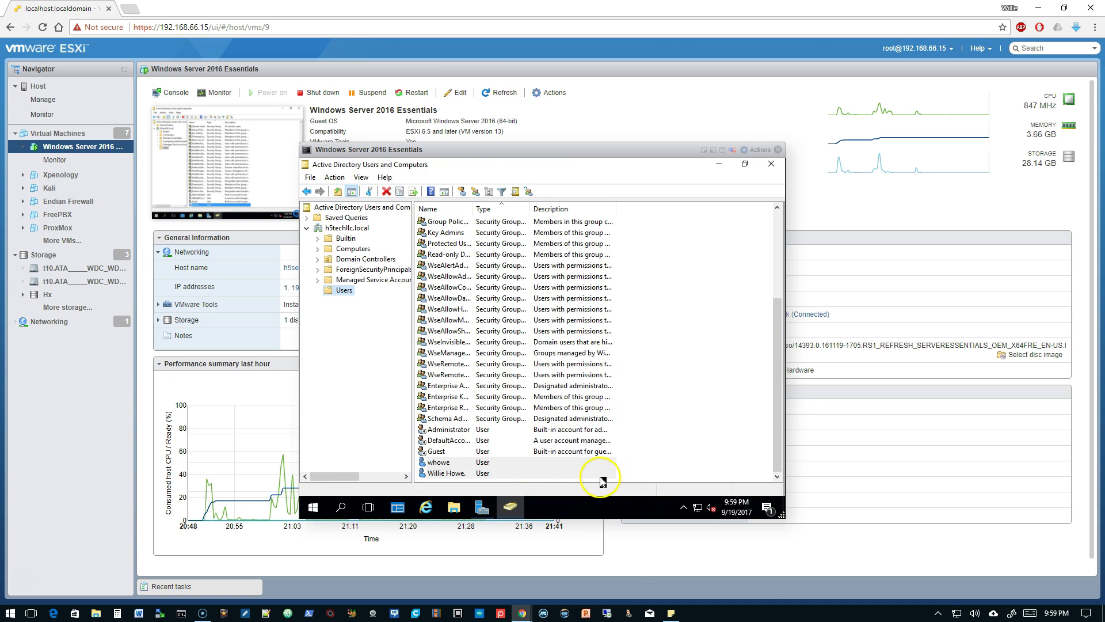
In the new account's properties, clear the initials, correct the last name and display name, and set the description to Server Admin.
click(601, 474)
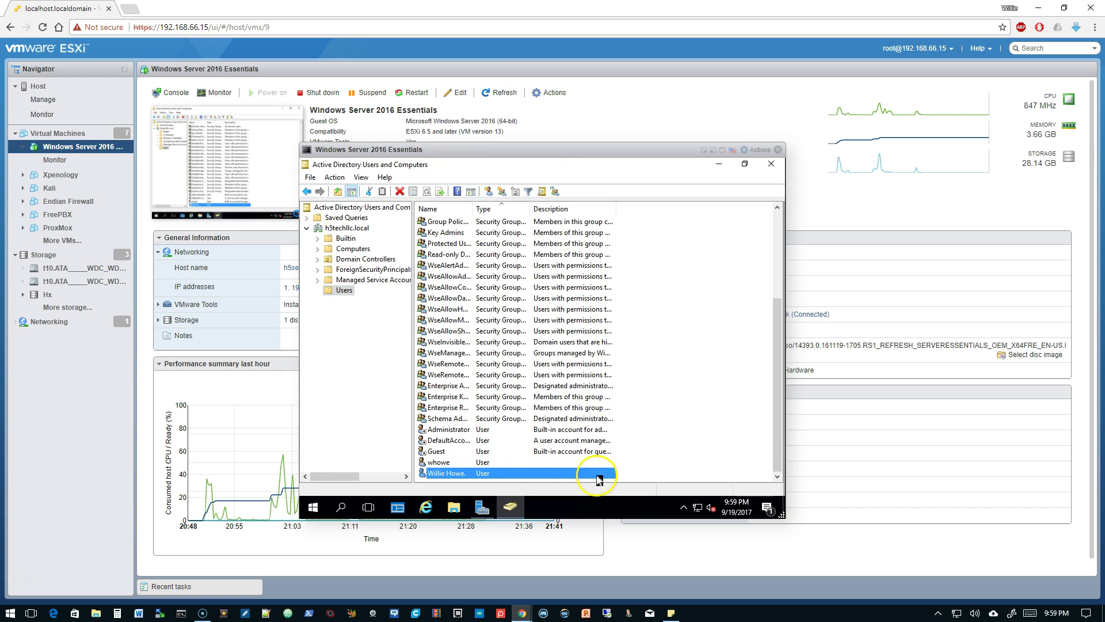
double_click(499, 473)
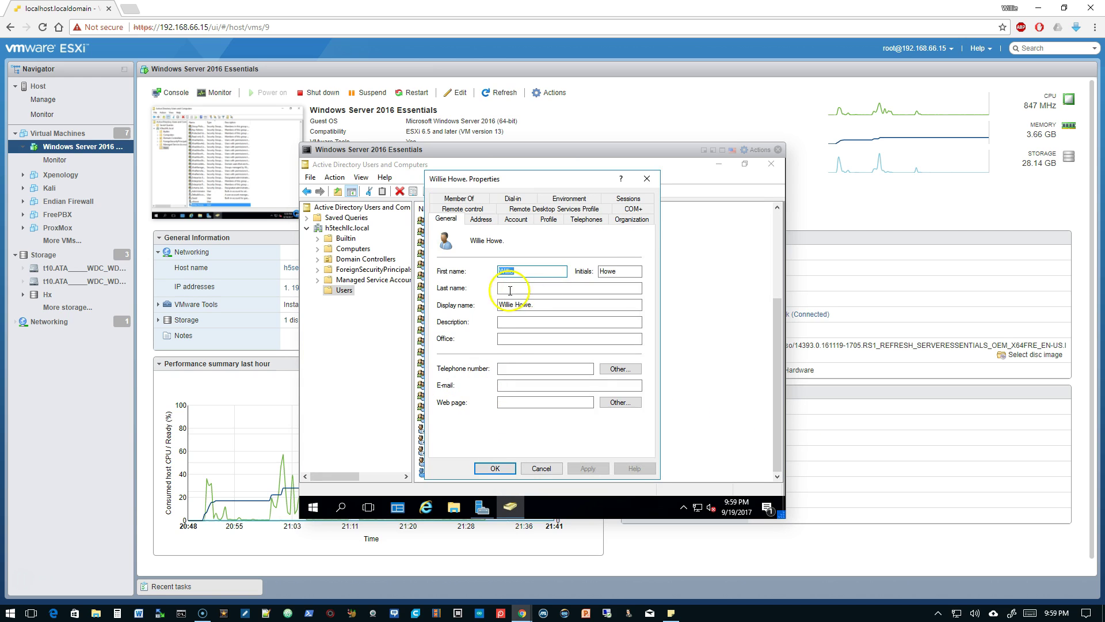
click(621, 271)
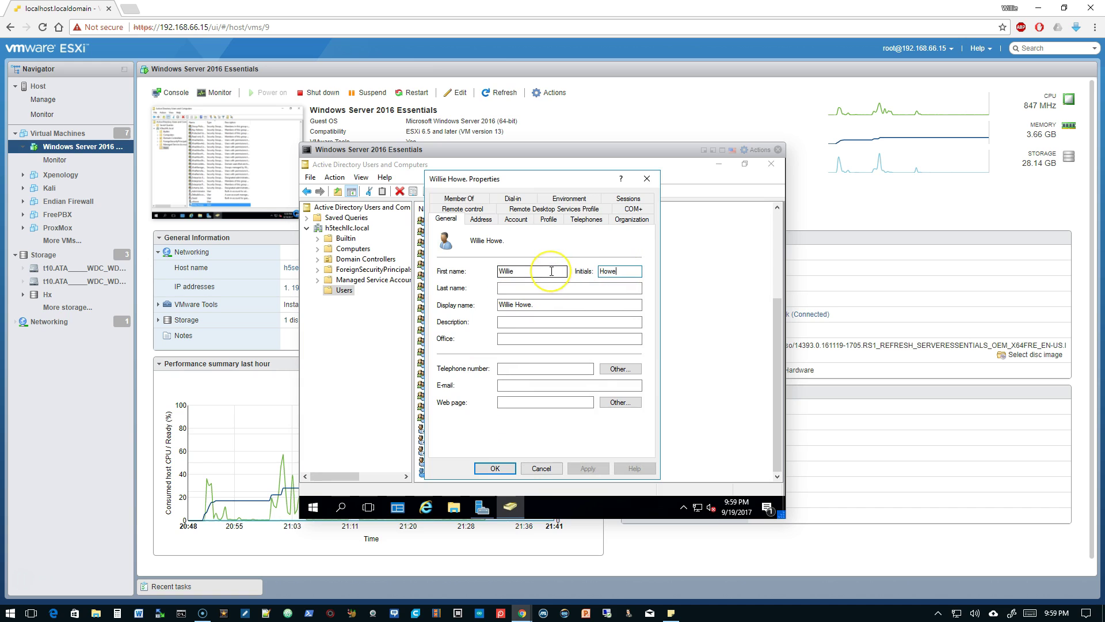
key(BackSpace)
key(Tab)
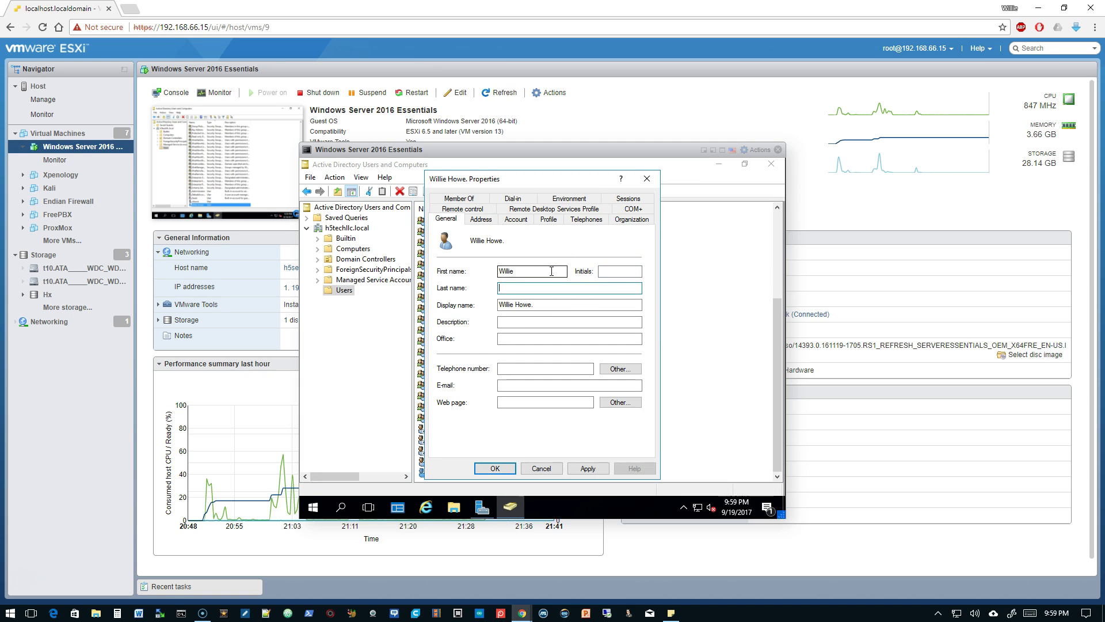
click(521, 306)
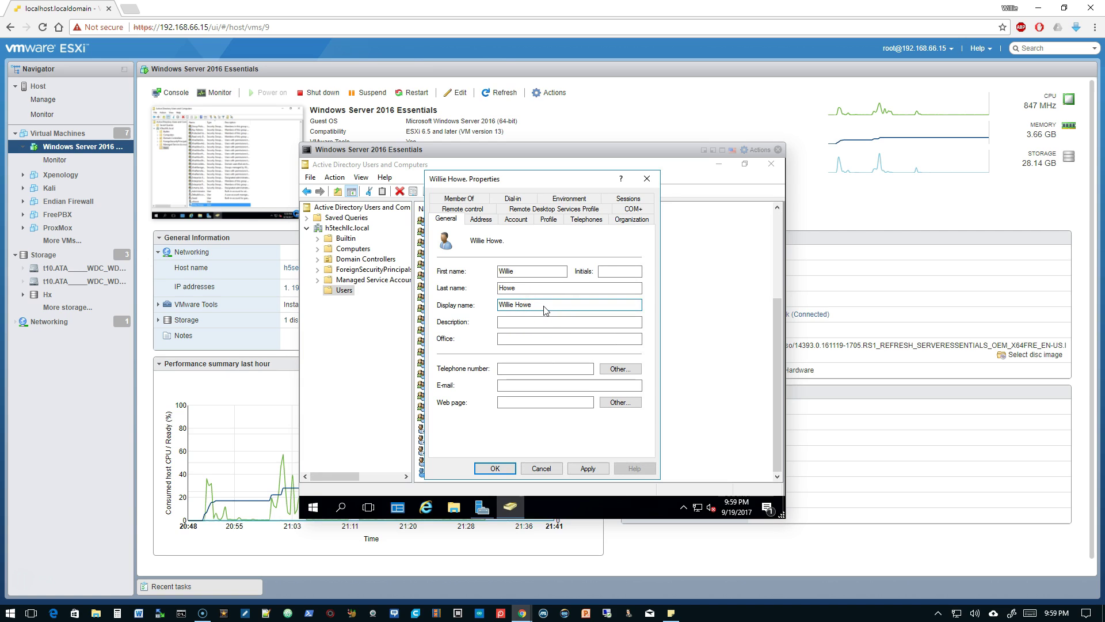
click(529, 323)
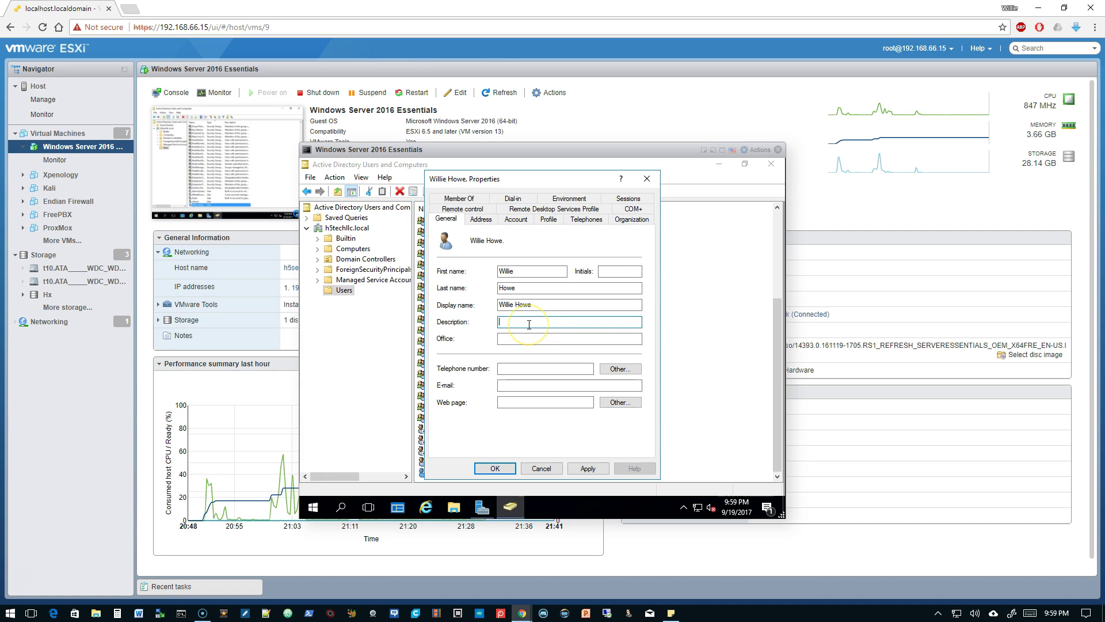
text(Server Admin)
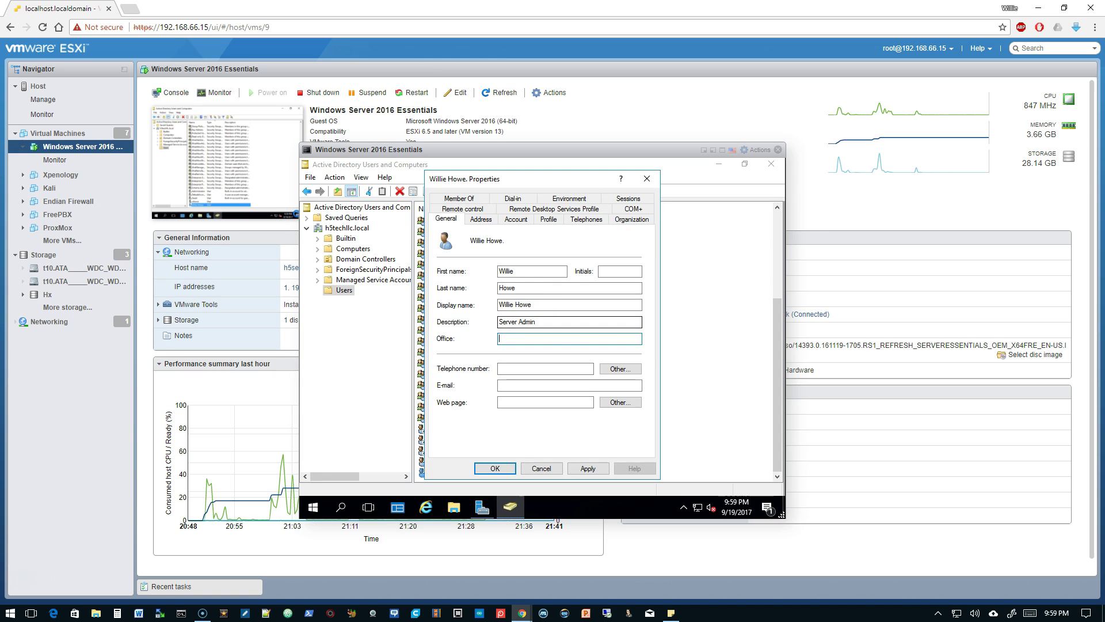
Examine the address, organization, telephone, profile and account settings available for the new user.
click(480, 218)
click(508, 274)
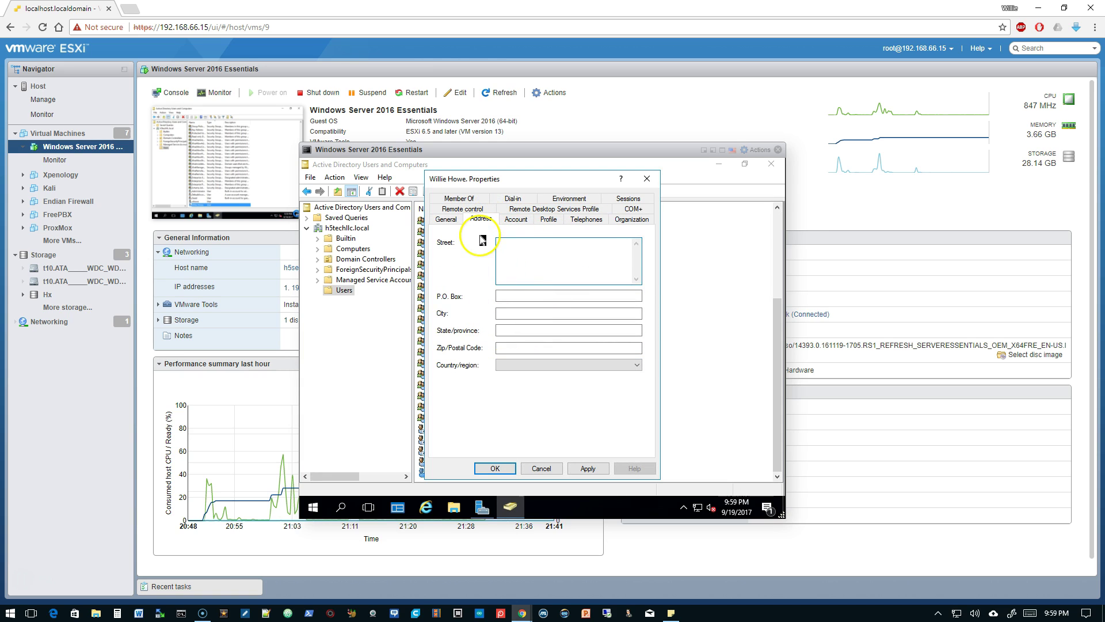
click(509, 298)
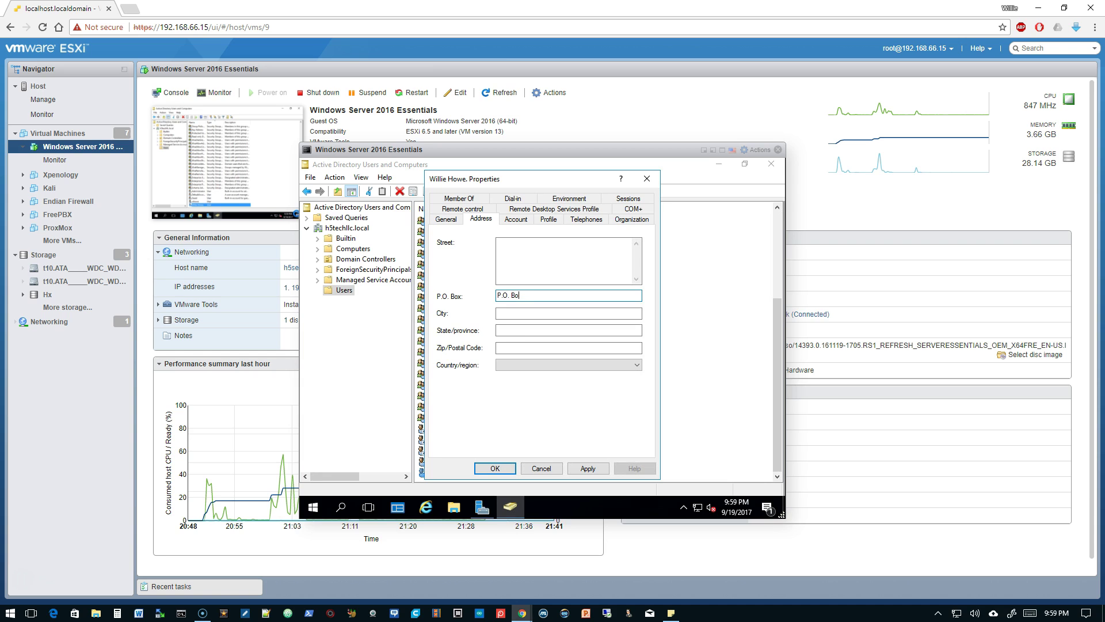
click(622, 219)
click(586, 219)
click(548, 219)
click(515, 219)
click(489, 222)
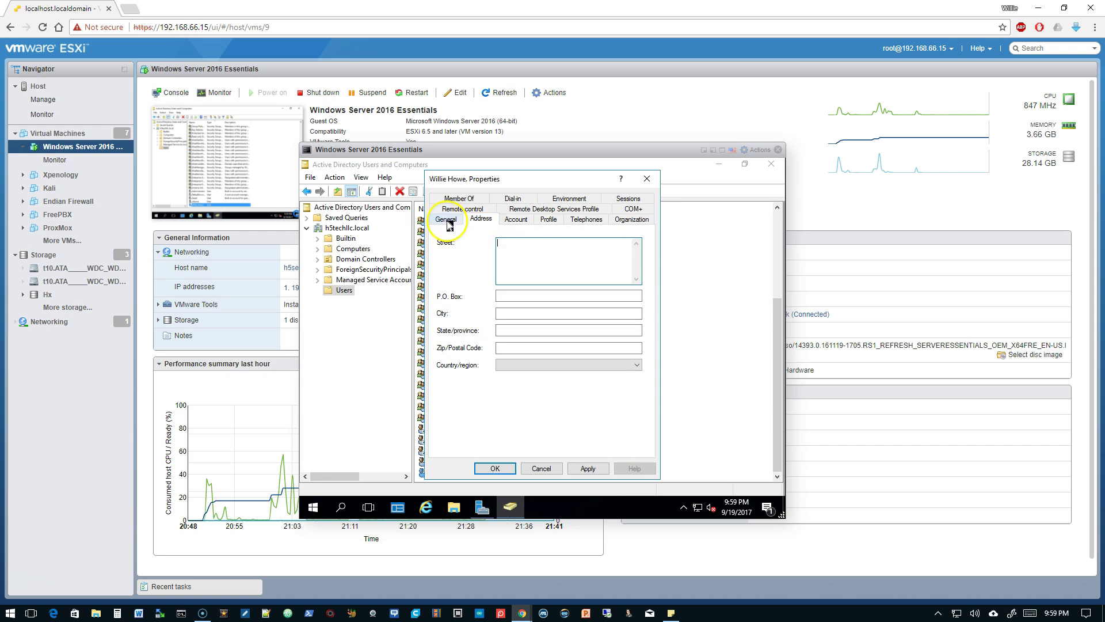
click(546, 222)
click(587, 219)
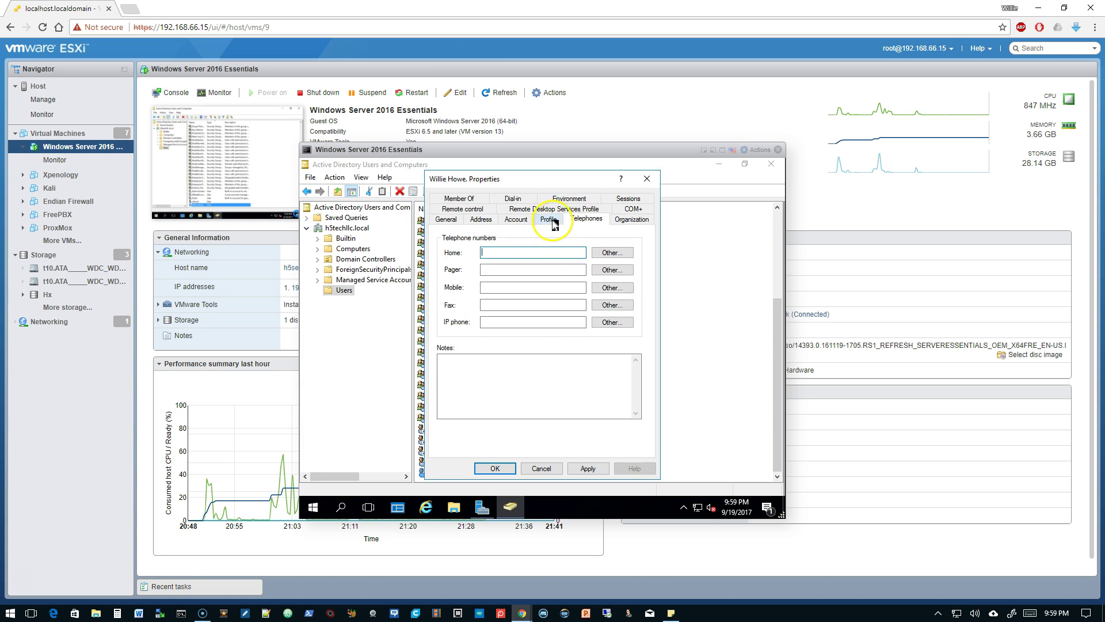
click(516, 219)
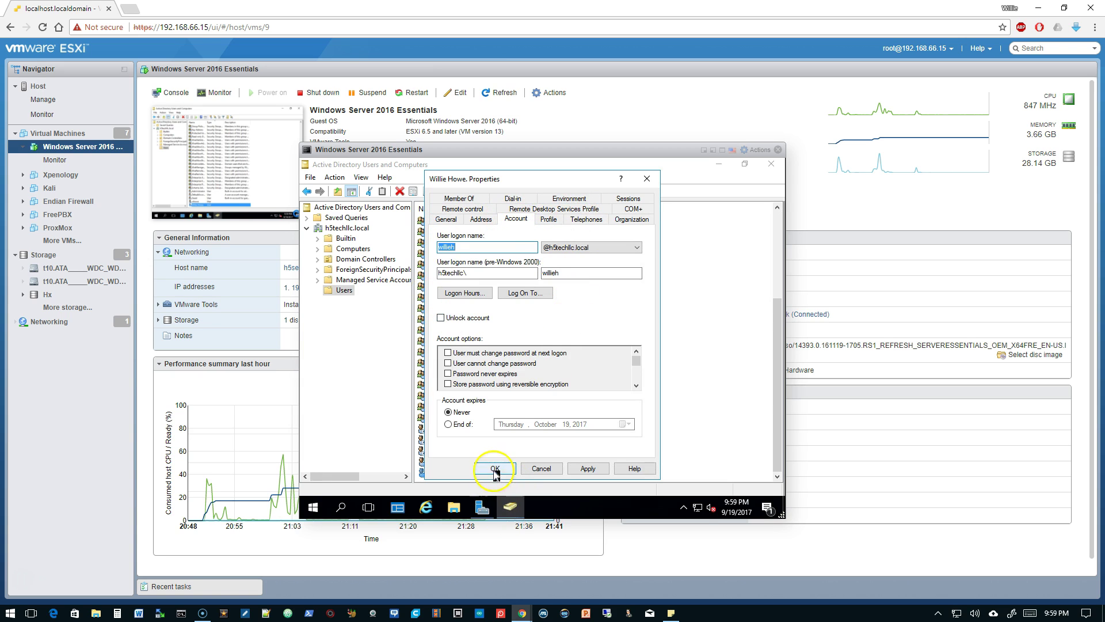
Save the new user's properties and close Active Directory Users and Computers.
click(587, 468)
click(494, 468)
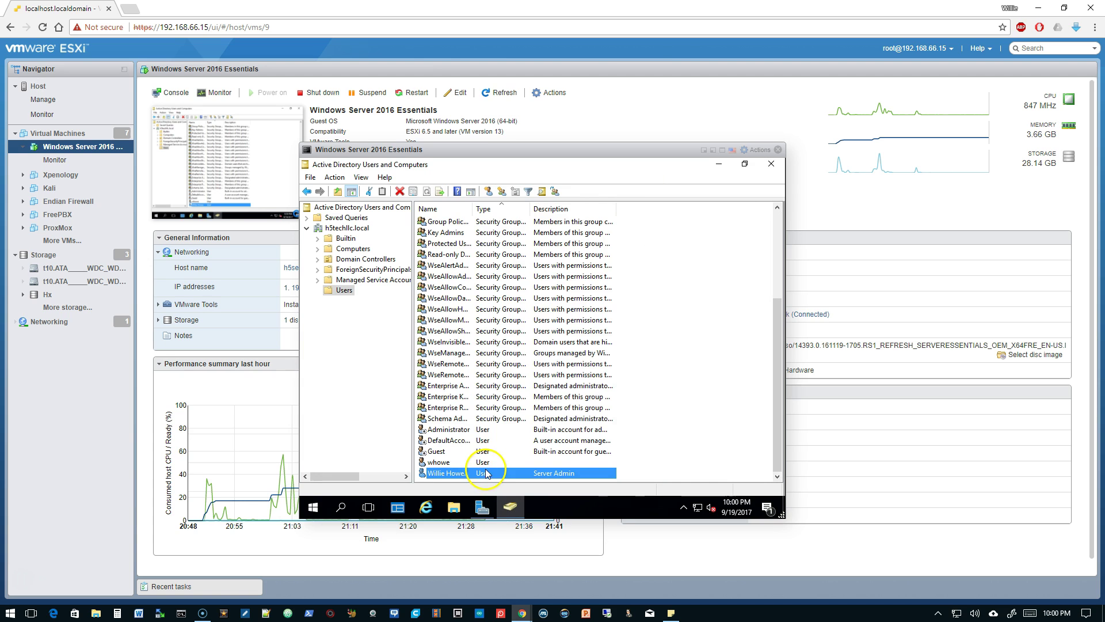
scroll(553, 423, up, 4)
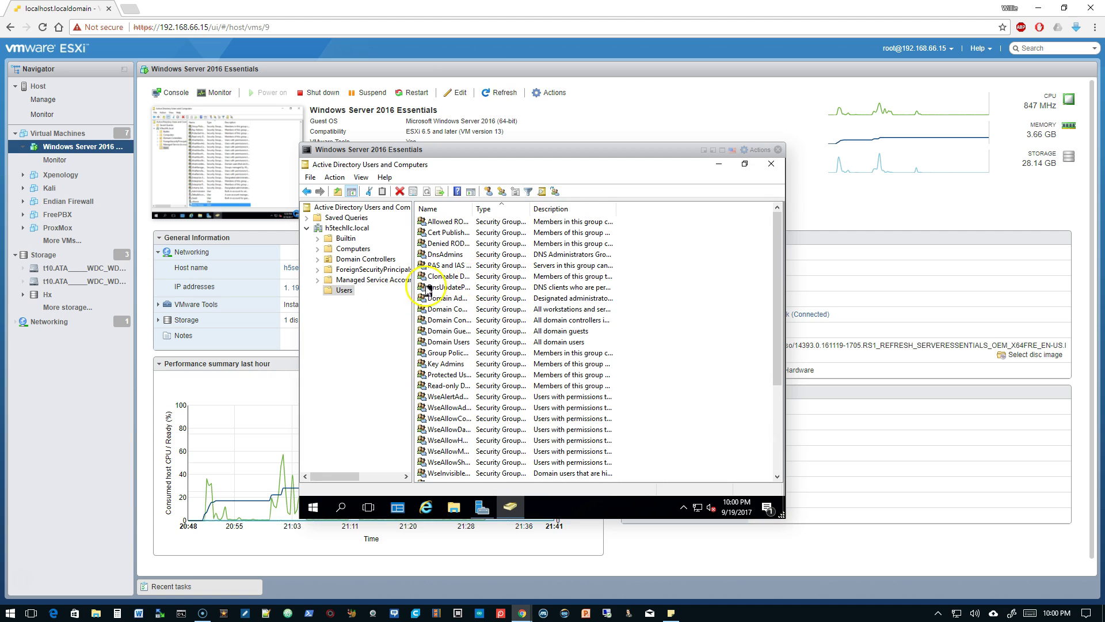
scroll(567, 391, down, 4)
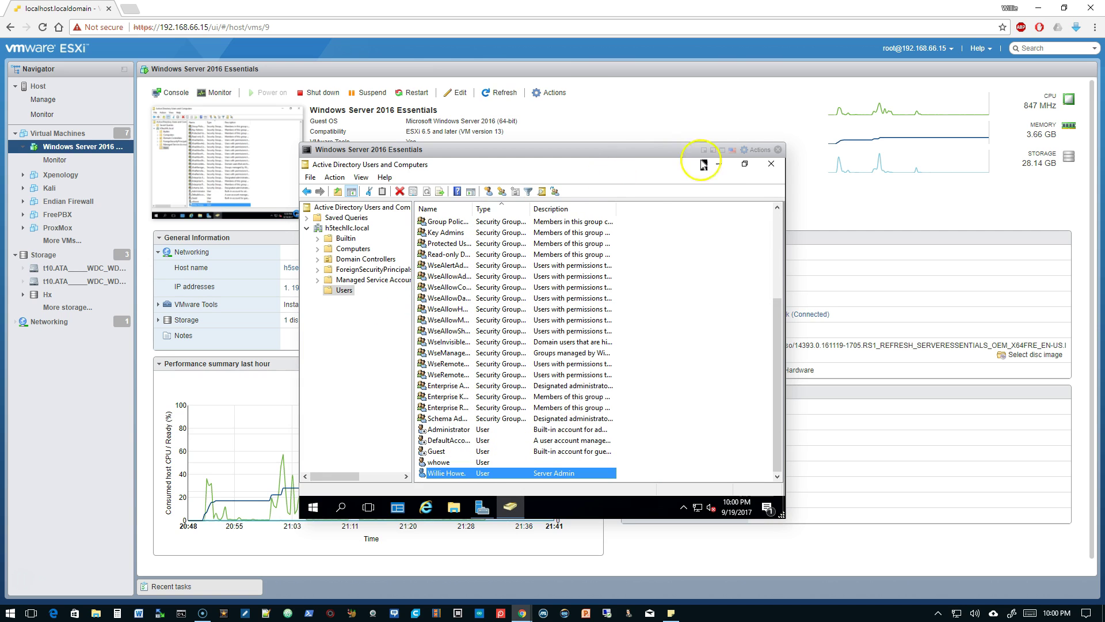
click(771, 165)
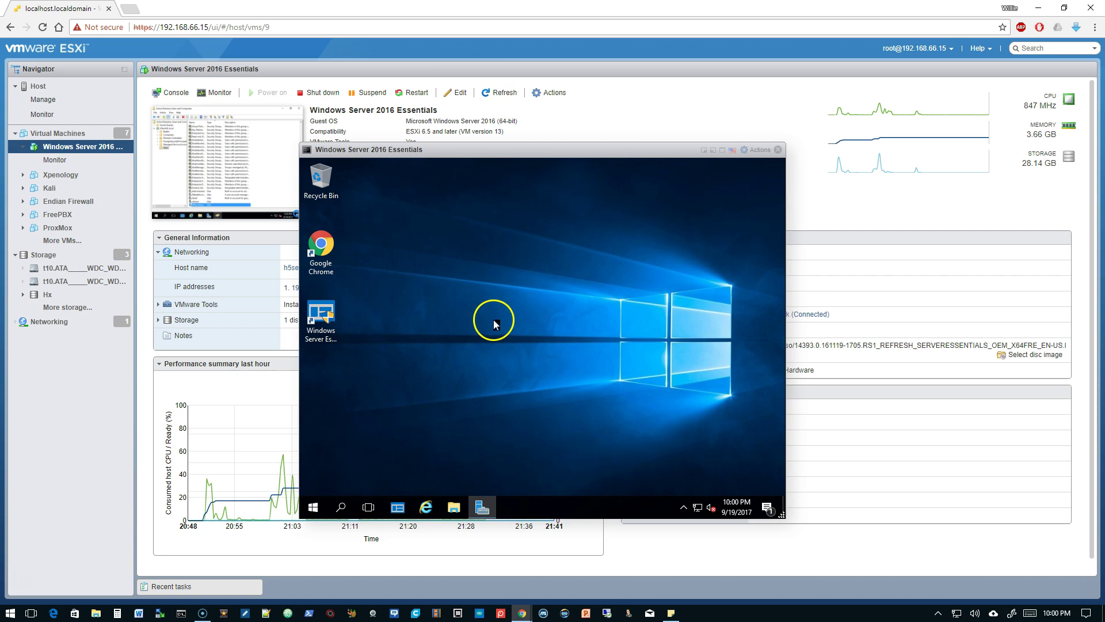
click(426, 311)
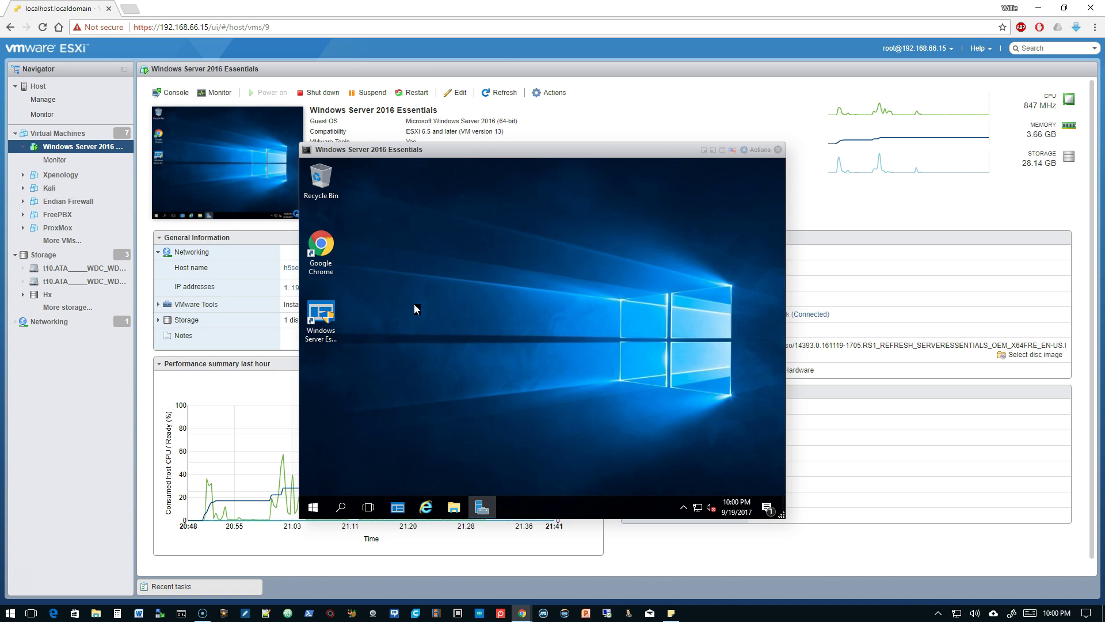
click(428, 309)
click(381, 343)
click(32, 582)
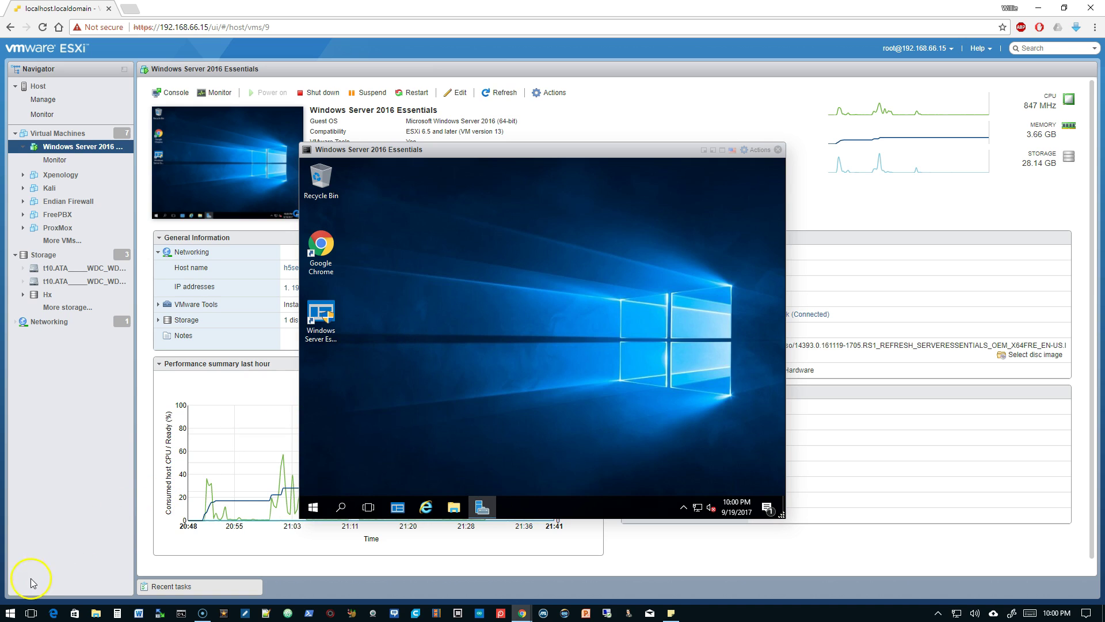